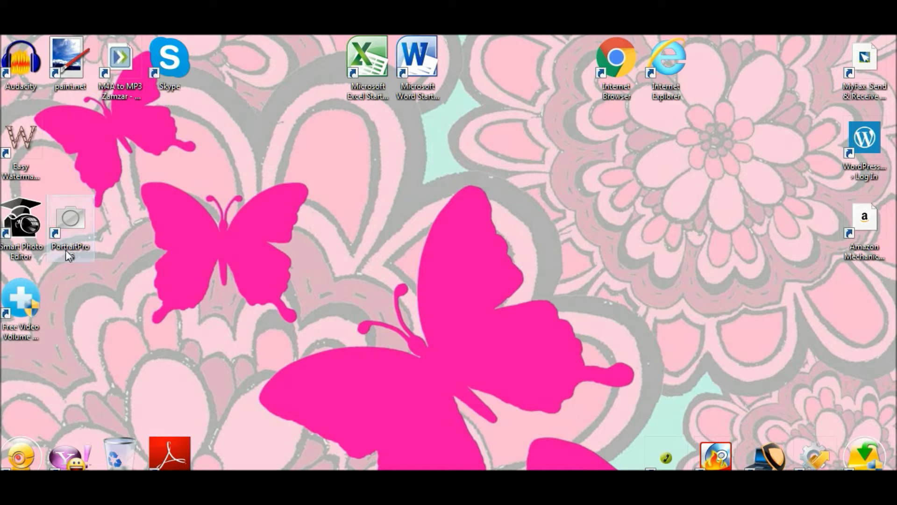
- Switch to paint.net and open the Sample Face 18_pp photo from the 1 - Holding Zone folder
{"action": "double_click", "coordinate": [67, 66]}
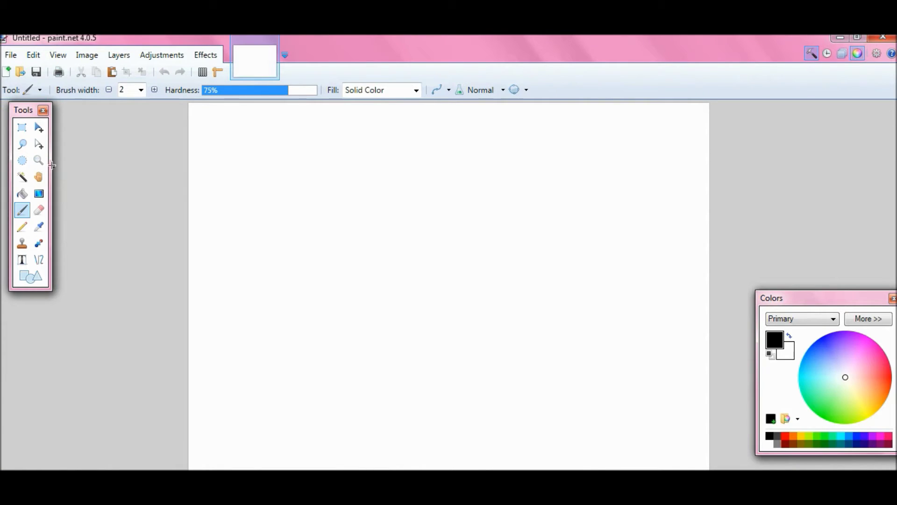
{"action": "left_click", "coordinate": [11, 56]}
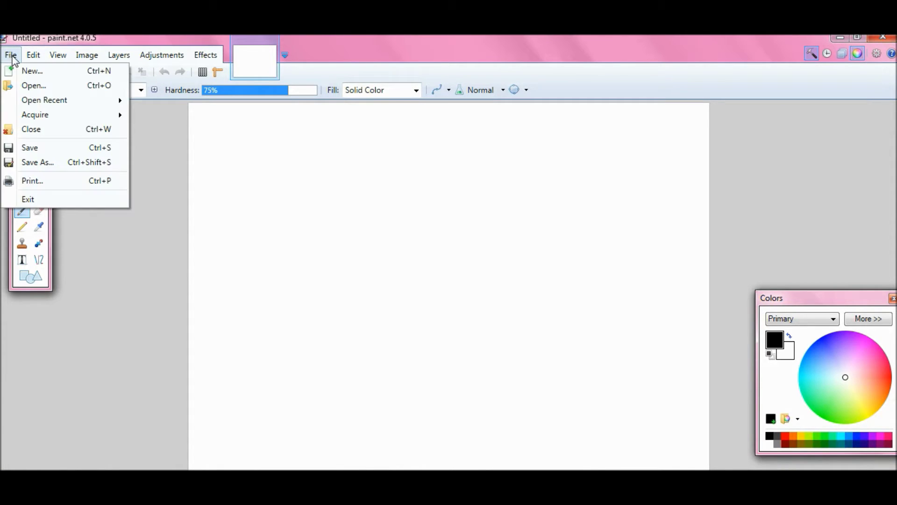
{"action": "left_click", "coordinate": [34, 86]}
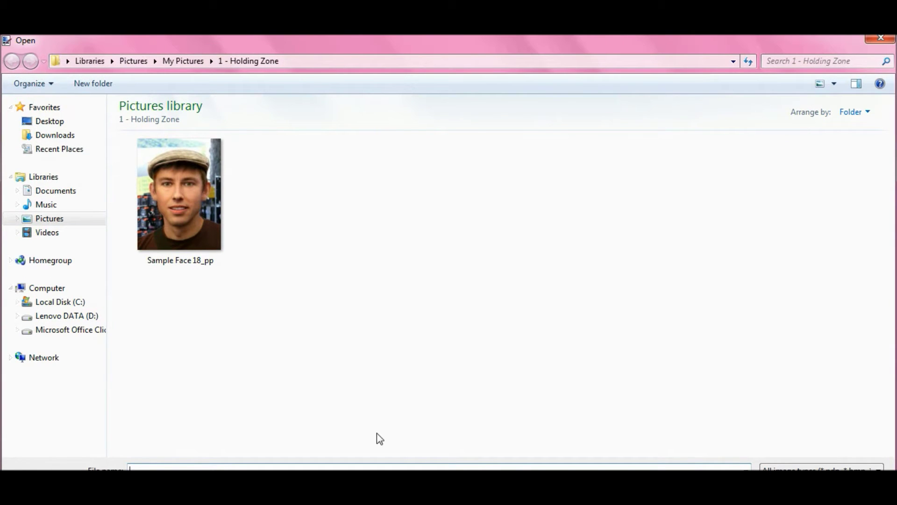
{"action": "double_click", "coordinate": [199, 218]}
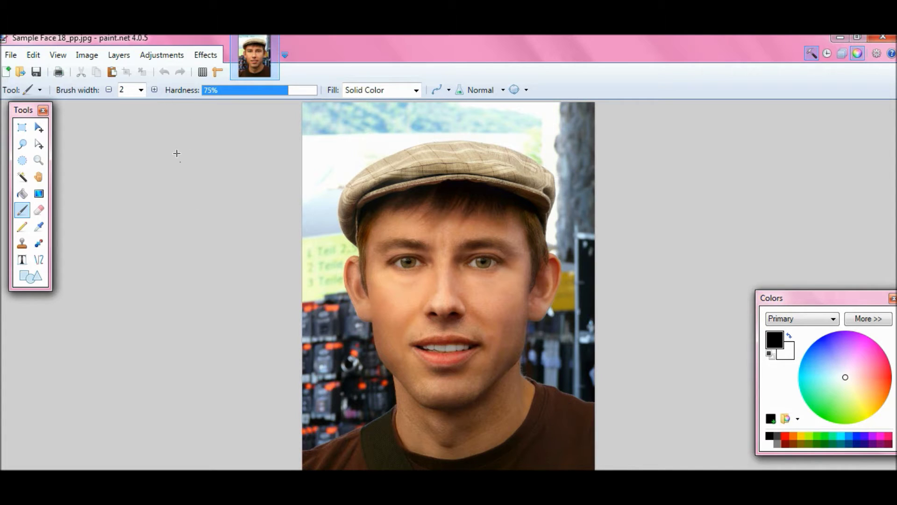
- Preview the Bulge distortion on the face at strengths of -200, -10, 100 and -50, with the dialog moved clear of the photo
{"action": "left_click", "coordinate": [201, 57]}
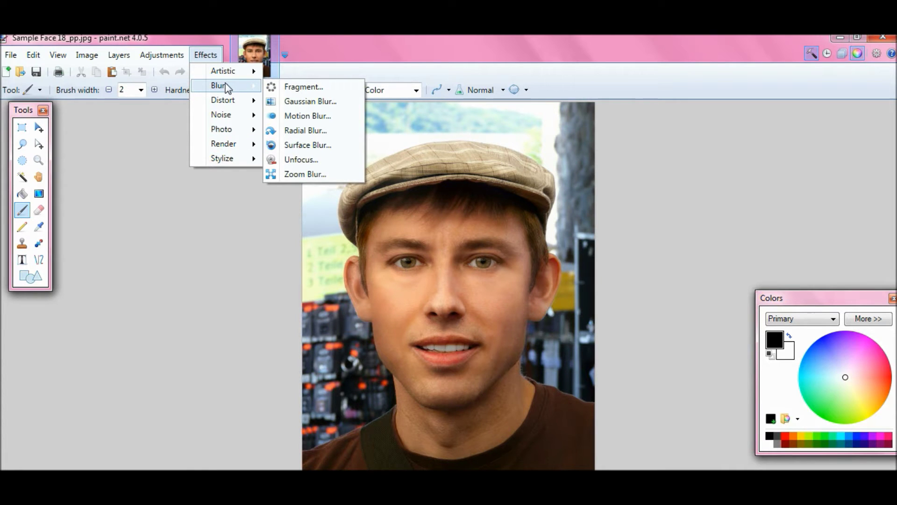
{"action": "mouse_move", "coordinate": [225, 102]}
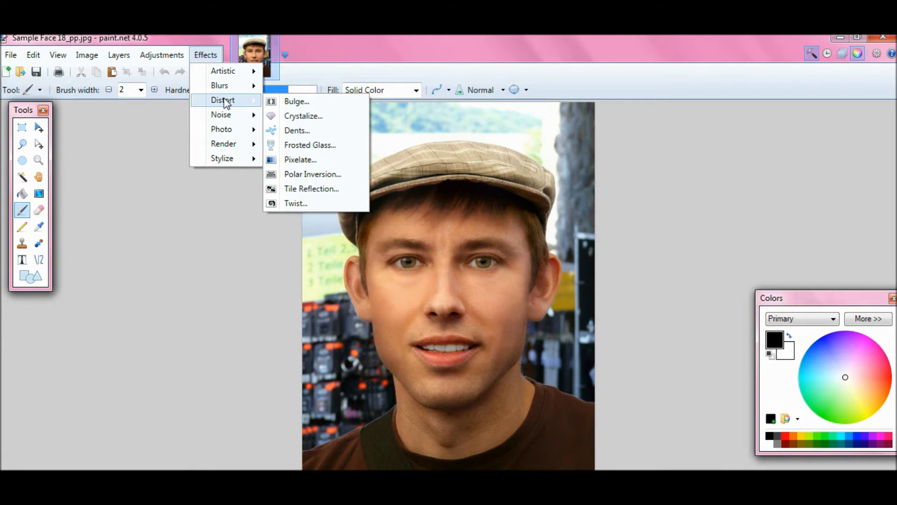
{"action": "left_click", "coordinate": [300, 104]}
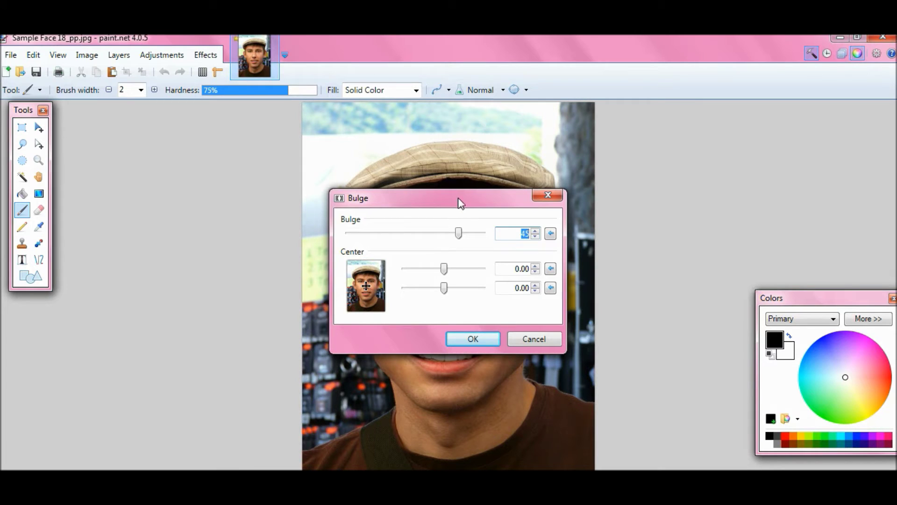
{"action": "left_click_drag", "start_coordinate": [458, 197], "coordinate": [190, 120]}
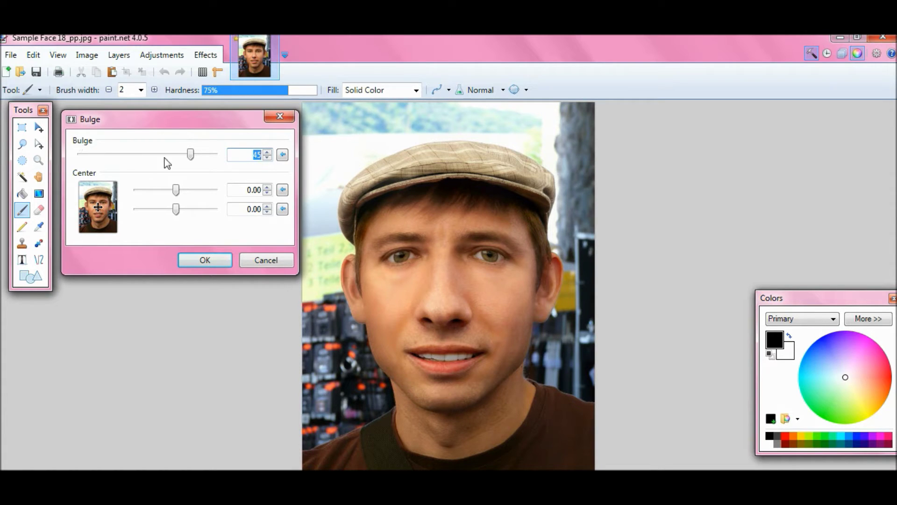
{"action": "left_click_drag", "start_coordinate": [190, 152], "coordinate": [76, 164]}
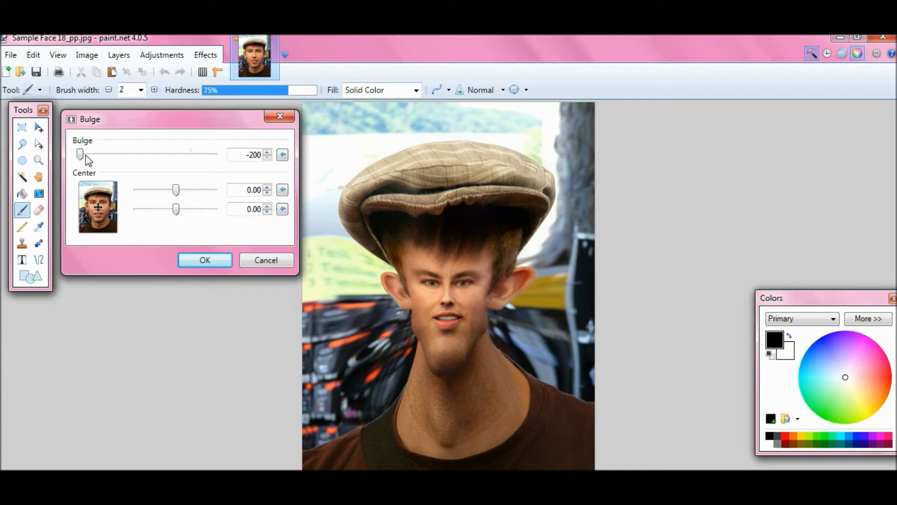
{"action": "left_click_drag", "start_coordinate": [80, 155], "coordinate": [165, 164]}
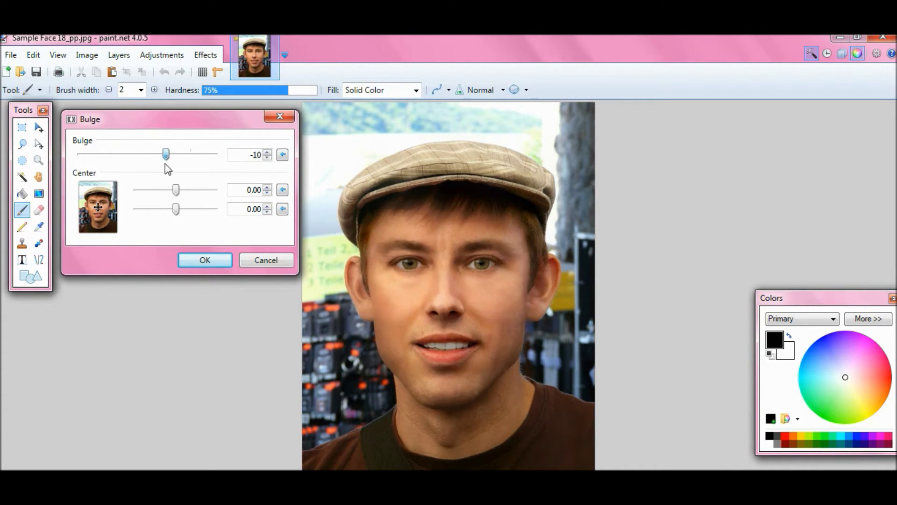
{"action": "left_click_drag", "start_coordinate": [164, 163], "coordinate": [229, 178]}
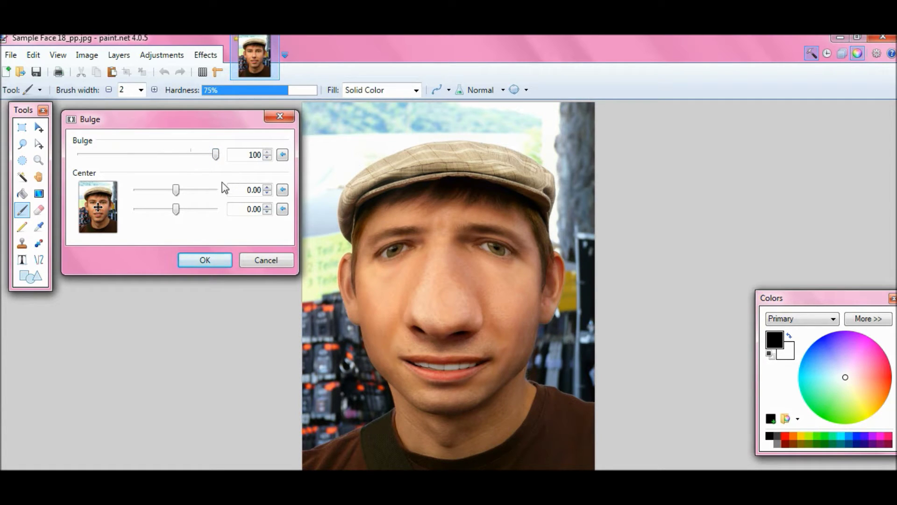
{"action": "left_click_drag", "start_coordinate": [216, 154], "coordinate": [148, 161]}
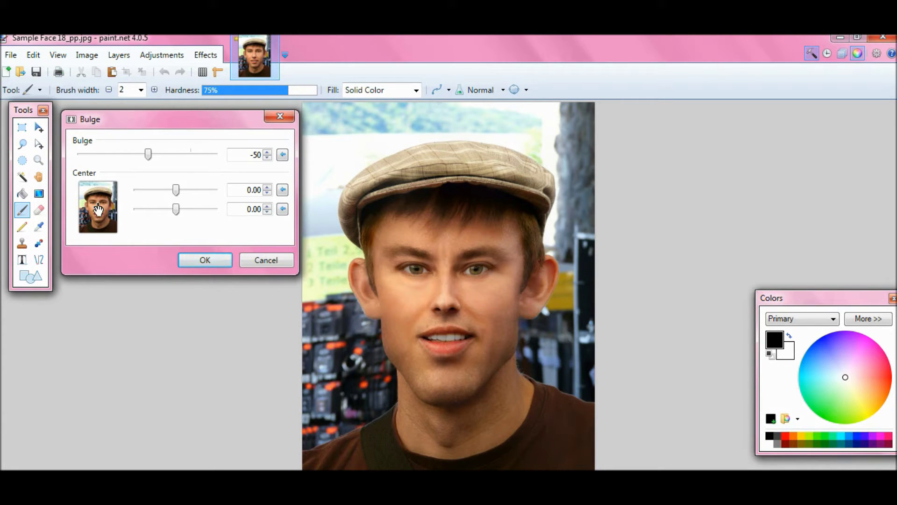
- Centre the bulge on the mouth at -0.02, 0.35 and set its strength to 69
{"action": "mouse_move", "coordinate": [98, 209]}
{"action": "left_mouse_down"}
{"action": "mouse_move", "coordinate": [110, 194]}
{"action": "mouse_move", "coordinate": [106, 209]}
{"action": "mouse_move", "coordinate": [94, 209]}
{"action": "left_mouse_up"}
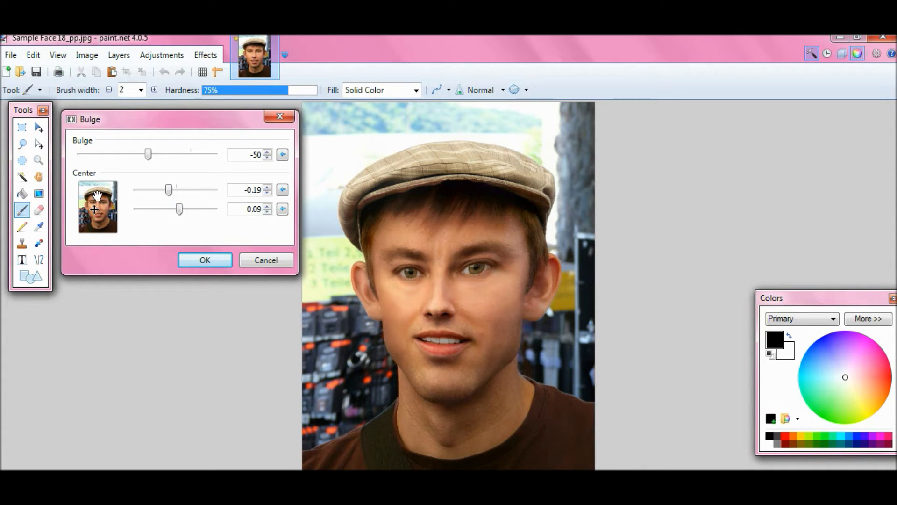
{"action": "left_click_drag", "start_coordinate": [94, 211], "coordinate": [100, 215]}
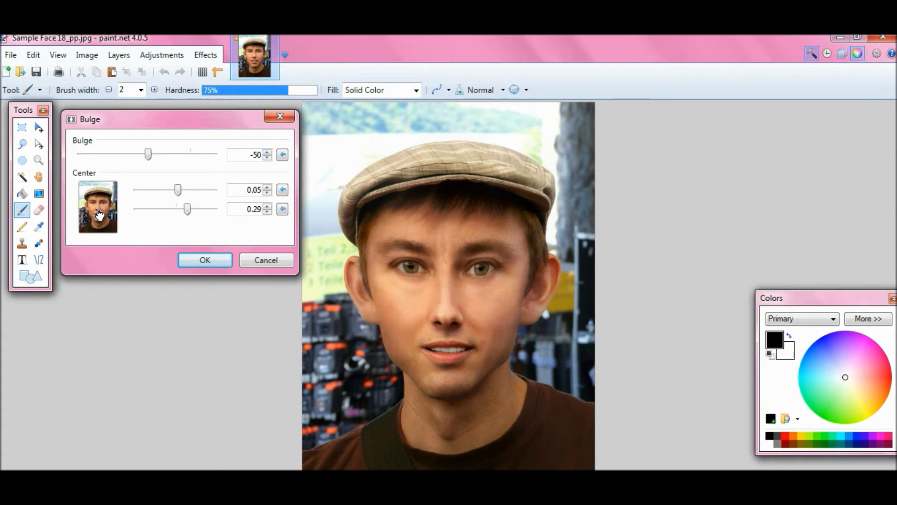
{"action": "left_click_drag", "start_coordinate": [100, 215], "coordinate": [97, 217]}
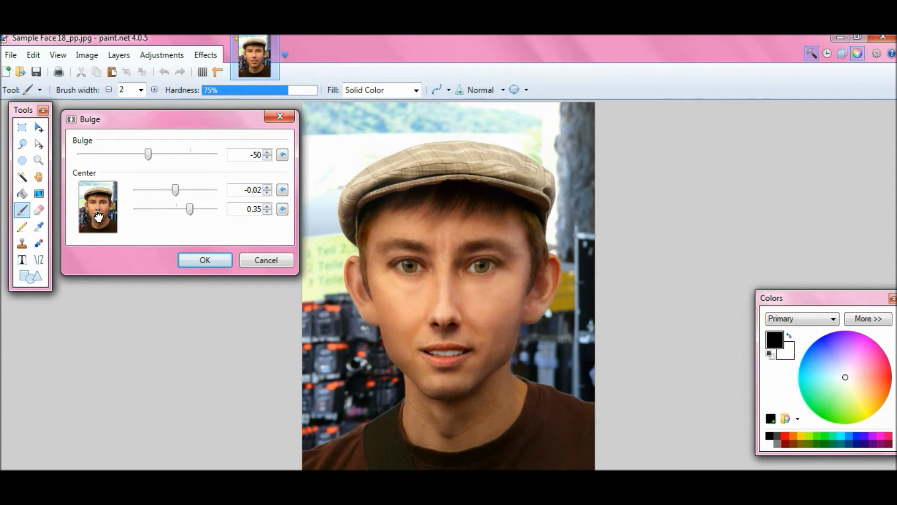
{"action": "left_click_drag", "start_coordinate": [173, 190], "coordinate": [175, 192]}
{"action": "left_click_drag", "start_coordinate": [149, 154], "coordinate": [202, 164]}
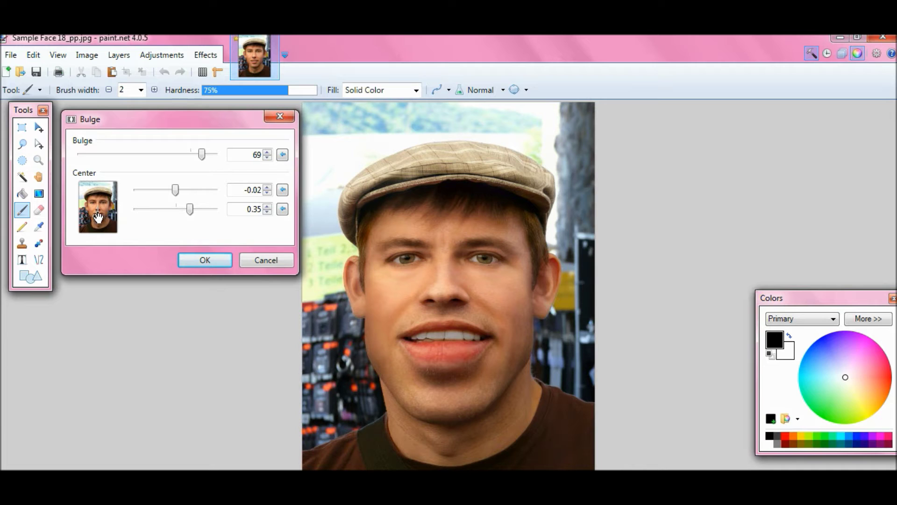
- Move the bulge centre up to the forehead at -0.04, -0.29 and set the strength to 100
{"action": "left_click_drag", "start_coordinate": [99, 216], "coordinate": [96, 201]}
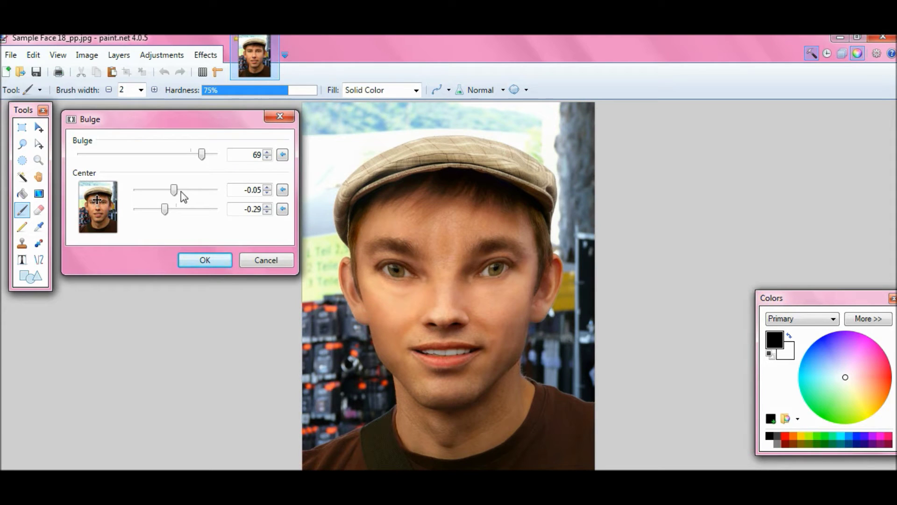
{"action": "mouse_move", "coordinate": [175, 190]}
{"action": "left_mouse_down"}
{"action": "mouse_move", "coordinate": [140, 200]}
{"action": "mouse_move", "coordinate": [208, 200]}
{"action": "mouse_move", "coordinate": [177, 198]}
{"action": "left_mouse_up"}
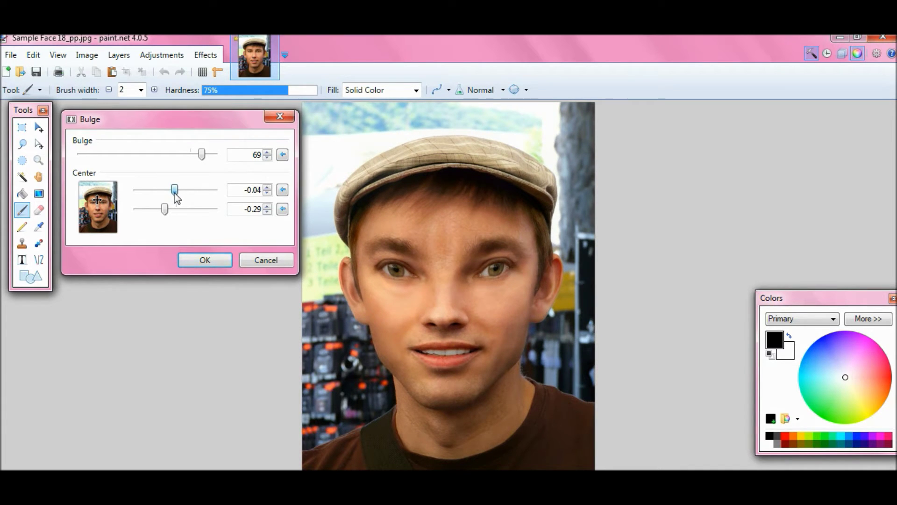
{"action": "left_click_drag", "start_coordinate": [202, 152], "coordinate": [220, 156]}
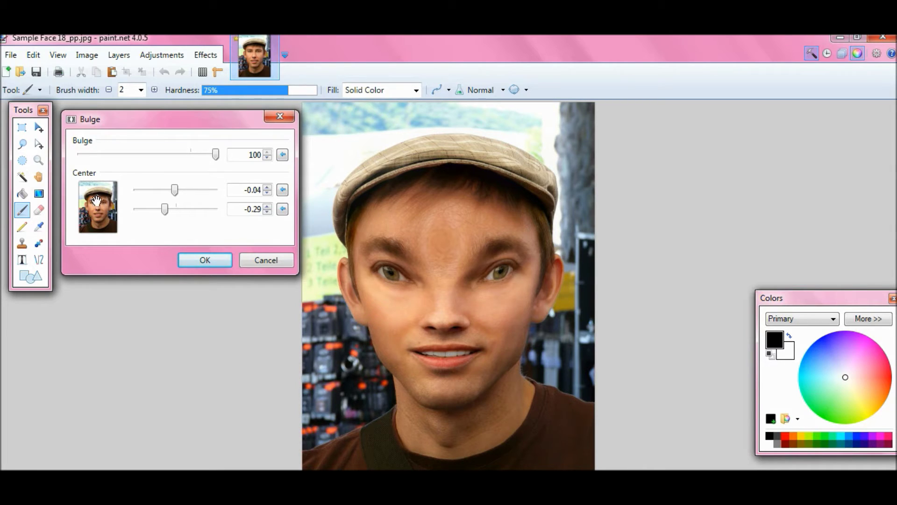
- Try the bulge on the nose at -0.02, 0.04 and above the cap at 0.31, -0.82, ending with a strength of -18
{"action": "left_click", "coordinate": [98, 200]}
{"action": "left_click_drag", "start_coordinate": [97, 200], "coordinate": [98, 209]}
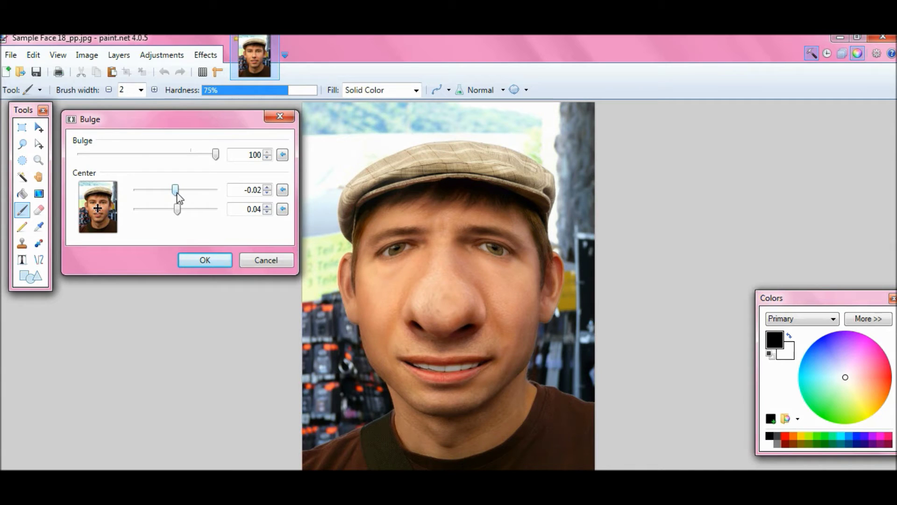
{"action": "left_click_drag", "start_coordinate": [98, 209], "coordinate": [83, 188]}
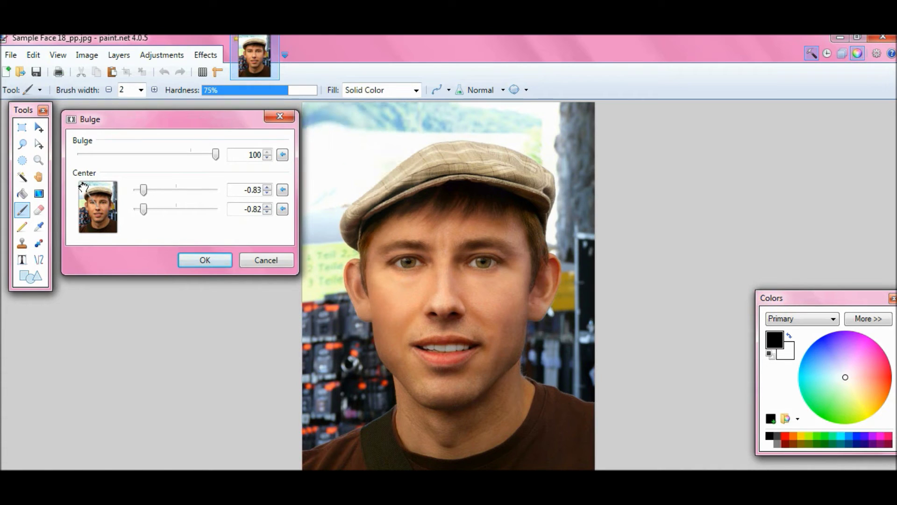
{"action": "left_click_drag", "start_coordinate": [144, 190], "coordinate": [188, 208]}
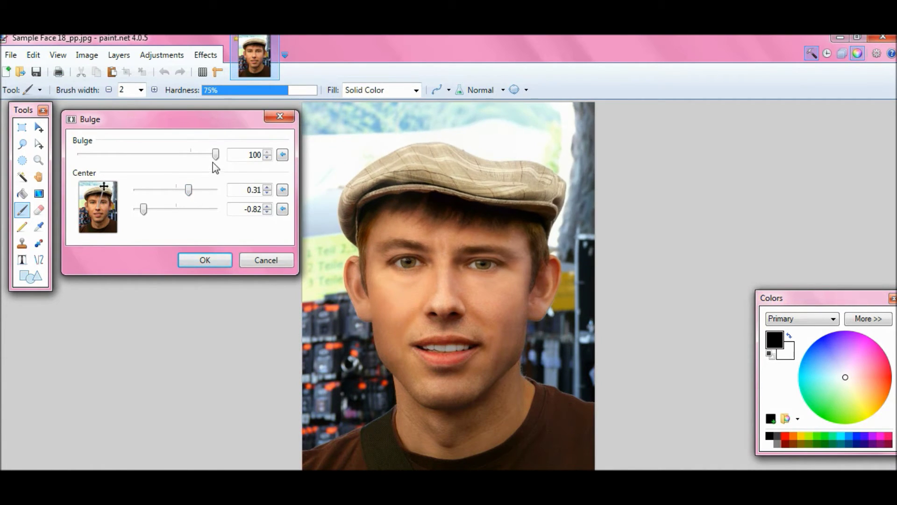
{"action": "left_click_drag", "start_coordinate": [216, 156], "coordinate": [161, 155]}
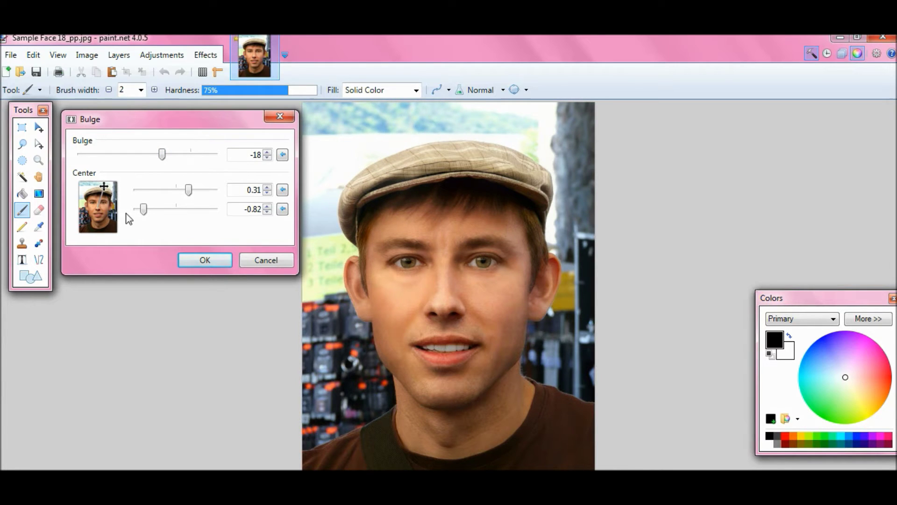
- Centre the bulge on the neck at -0.05, 0.69 and set its strength to 100
{"action": "left_click_drag", "start_coordinate": [104, 187], "coordinate": [99, 225]}
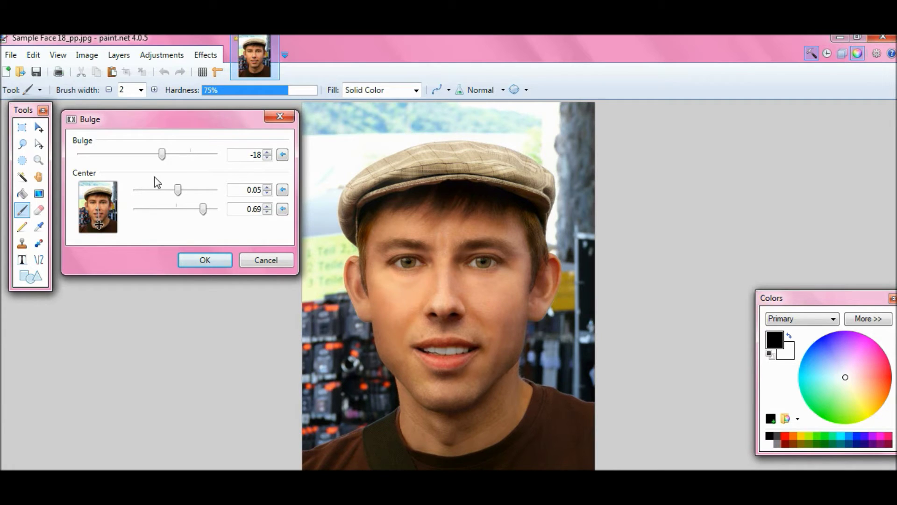
{"action": "left_click", "coordinate": [99, 229]}
{"action": "left_click_drag", "start_coordinate": [99, 229], "coordinate": [98, 225]}
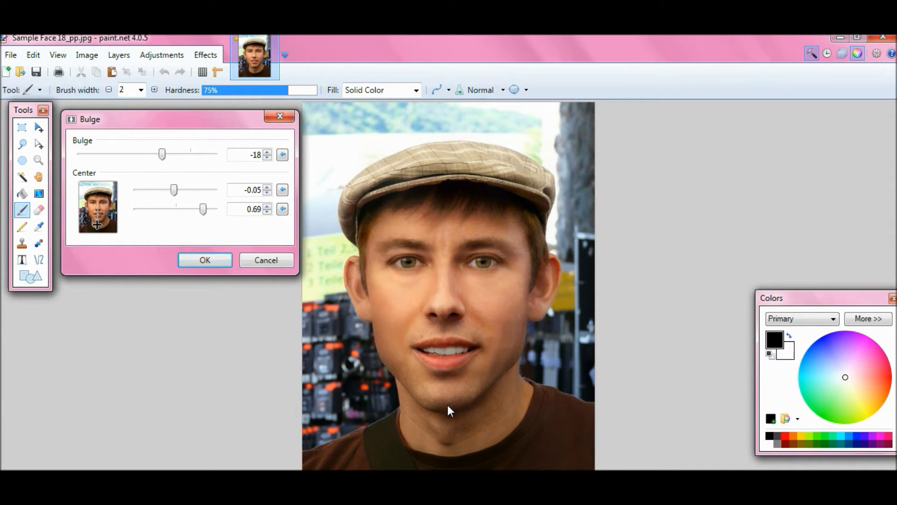
{"action": "left_click_drag", "start_coordinate": [162, 154], "coordinate": [220, 168]}
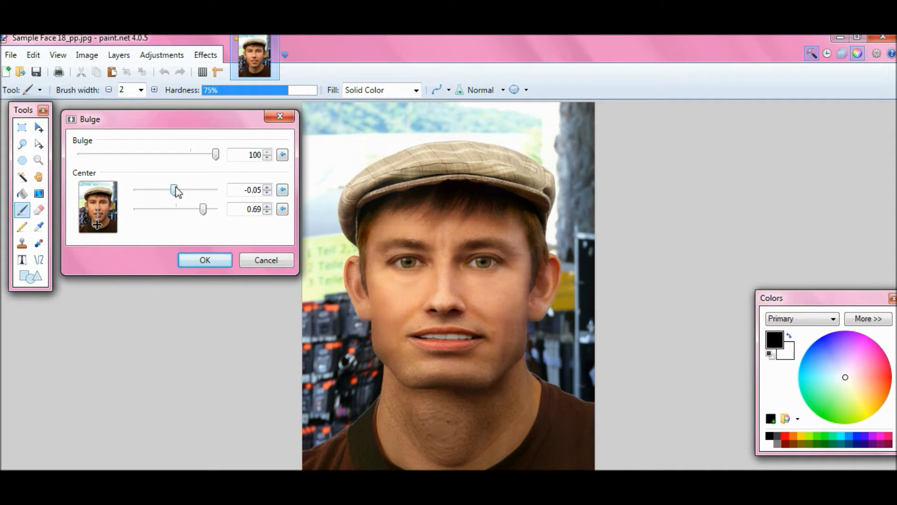
- Apply the bulge centred on the upper forehead at -0.09, -0.38, and undo it
{"action": "left_click_drag", "start_coordinate": [98, 226], "coordinate": [97, 198]}
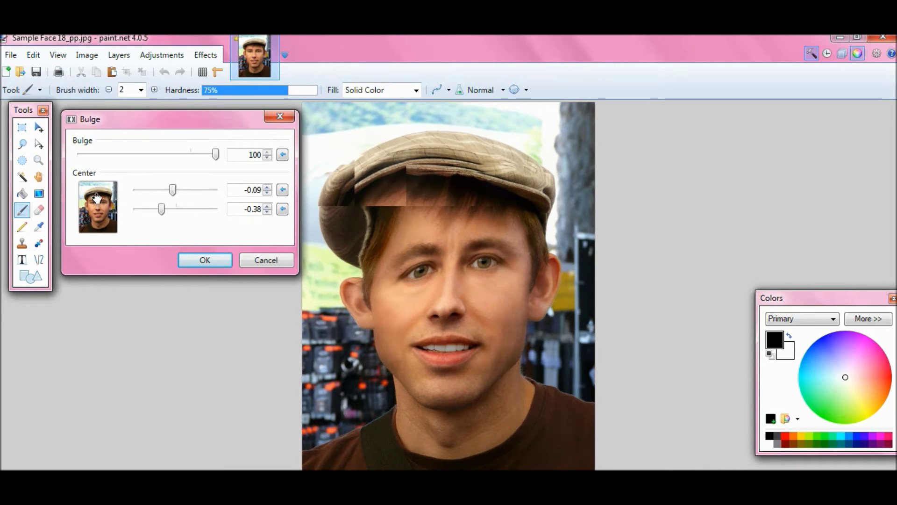
{"action": "left_click", "coordinate": [191, 257]}
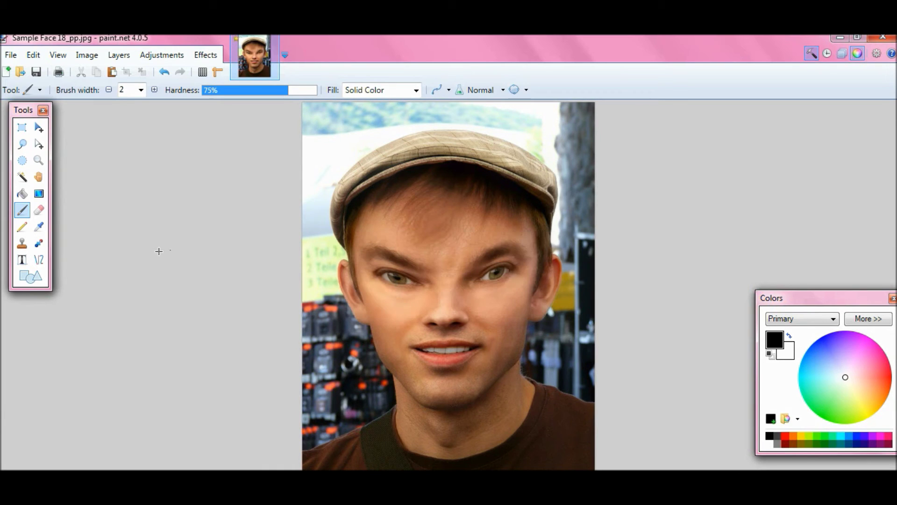
{"action": "left_click", "coordinate": [11, 55]}
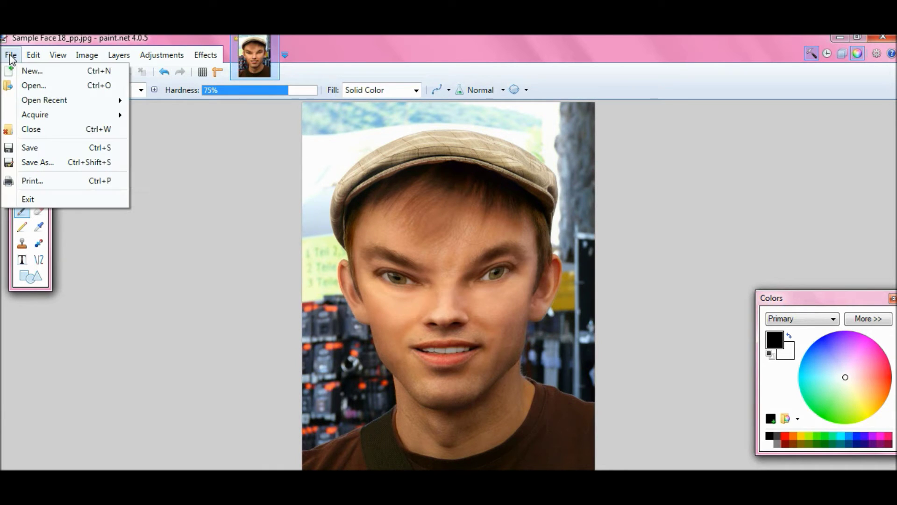
{"action": "left_click", "coordinate": [34, 55]}
{"action": "left_click", "coordinate": [43, 71]}
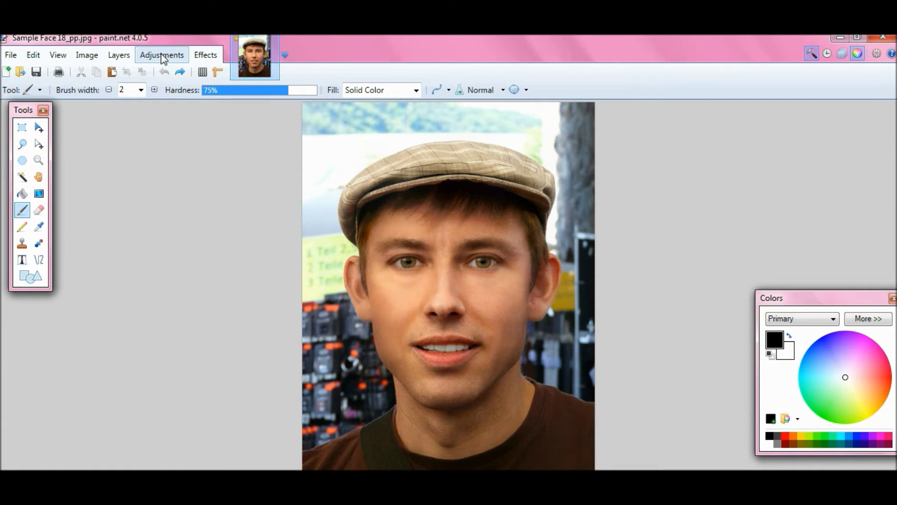
- Apply a Bulge of strength 100 centred just outside the ear on the photo's left side at -0.79, -0.07
{"action": "left_click", "coordinate": [215, 56]}
{"action": "mouse_move", "coordinate": [230, 119]}
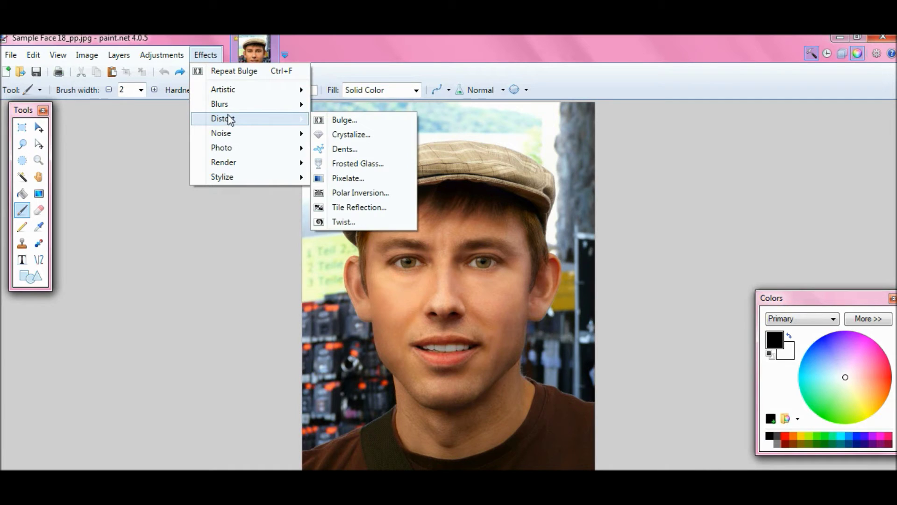
{"action": "left_click", "coordinate": [336, 123]}
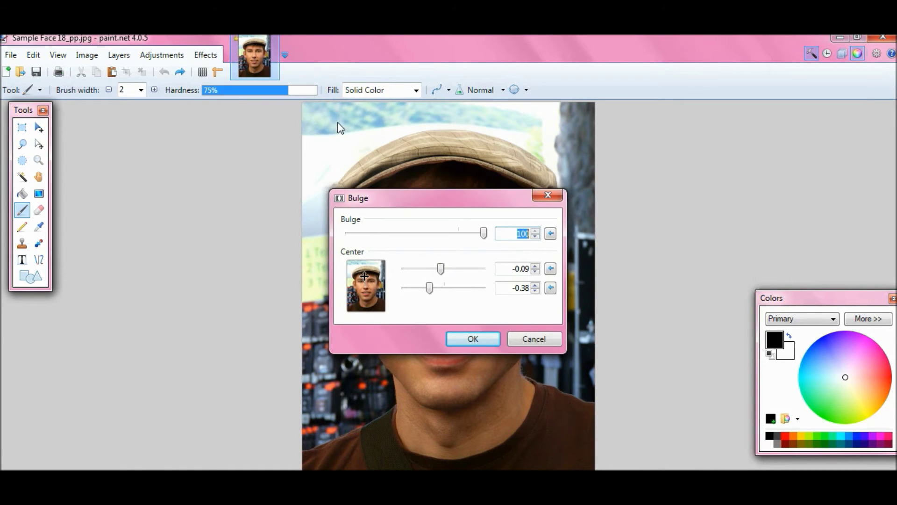
{"action": "left_click_drag", "start_coordinate": [446, 200], "coordinate": [177, 117]}
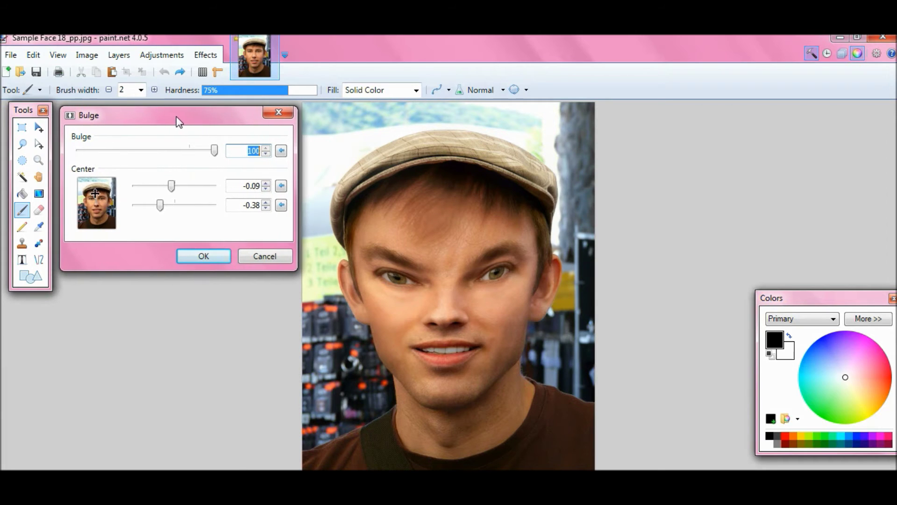
{"action": "left_click", "coordinate": [93, 197]}
{"action": "left_click_drag", "start_coordinate": [94, 197], "coordinate": [81, 204]}
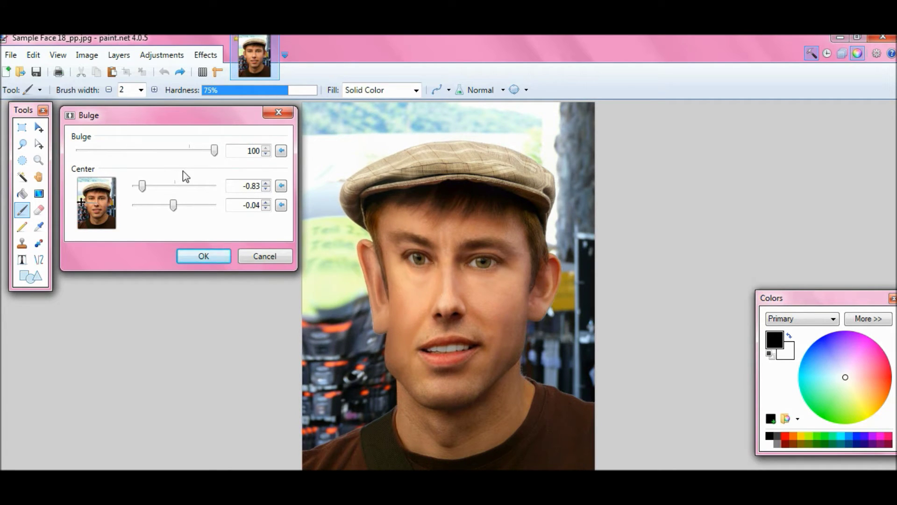
{"action": "left_click", "coordinate": [82, 206]}
{"action": "left_click_drag", "start_coordinate": [82, 204], "coordinate": [83, 202]}
{"action": "mouse_move", "coordinate": [213, 150]}
{"action": "left_mouse_down"}
{"action": "mouse_move", "coordinate": [162, 150]}
{"action": "mouse_move", "coordinate": [222, 156]}
{"action": "left_mouse_up"}
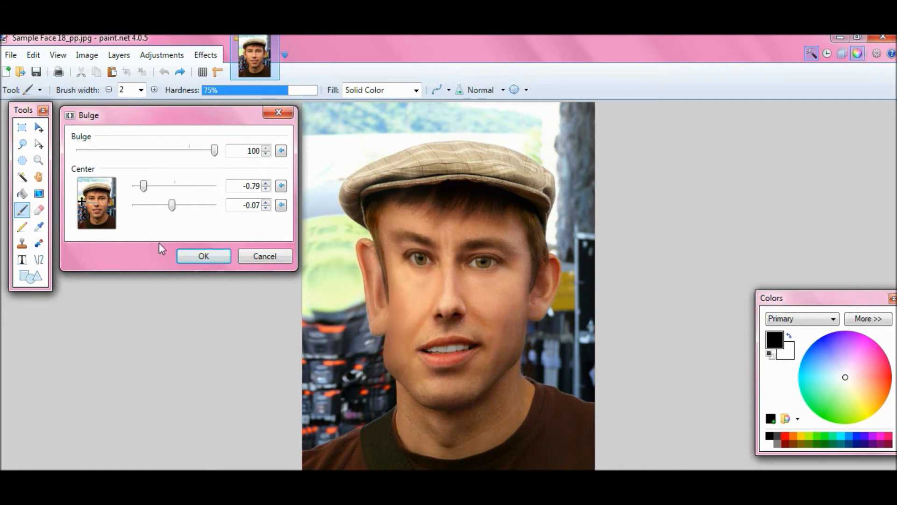
{"action": "left_click", "coordinate": [203, 257]}
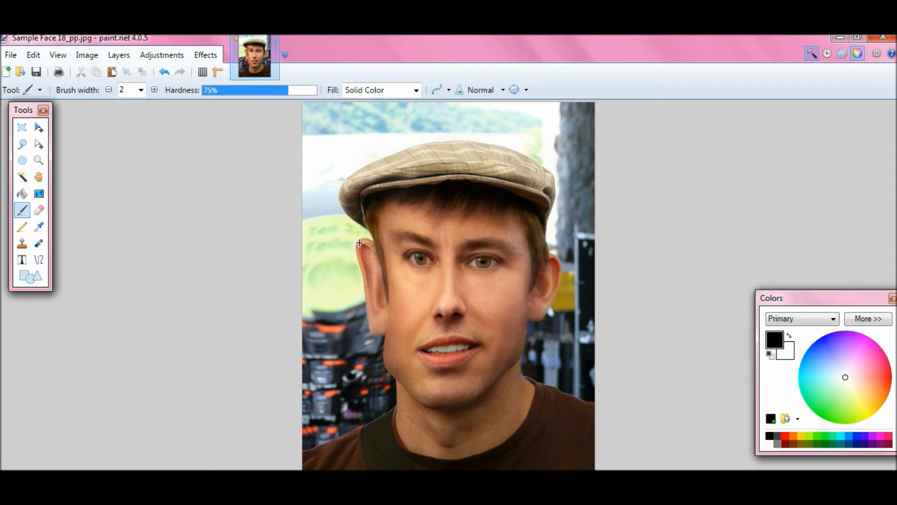
- Try a strength of -200 beside the same ear, then apply the Bulge with strength 4 centred at -0.75, -0.04
{"action": "left_click", "coordinate": [206, 55]}
{"action": "mouse_move", "coordinate": [223, 118]}
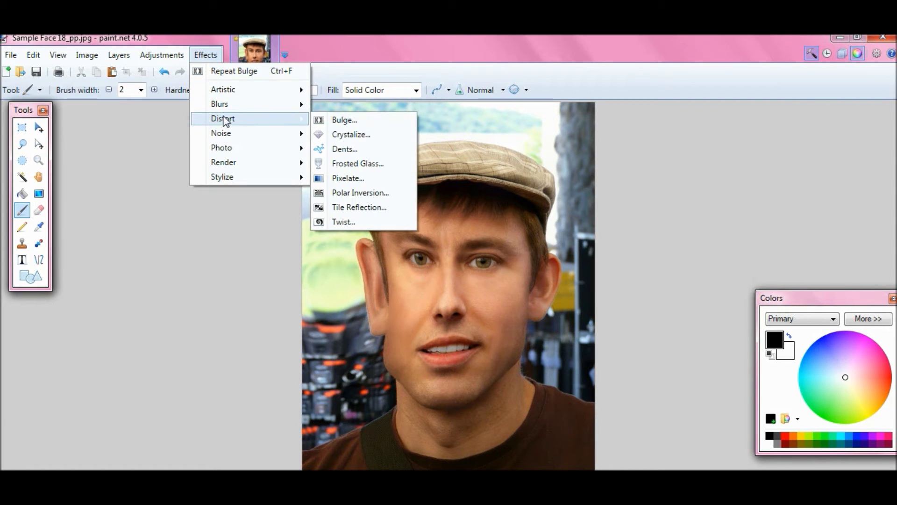
{"action": "left_click", "coordinate": [340, 121]}
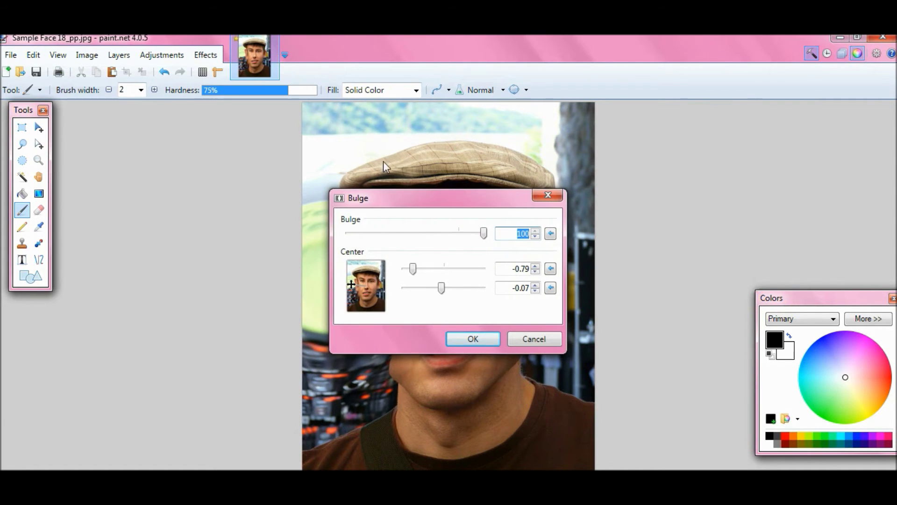
{"action": "left_click_drag", "start_coordinate": [444, 200], "coordinate": [175, 128]}
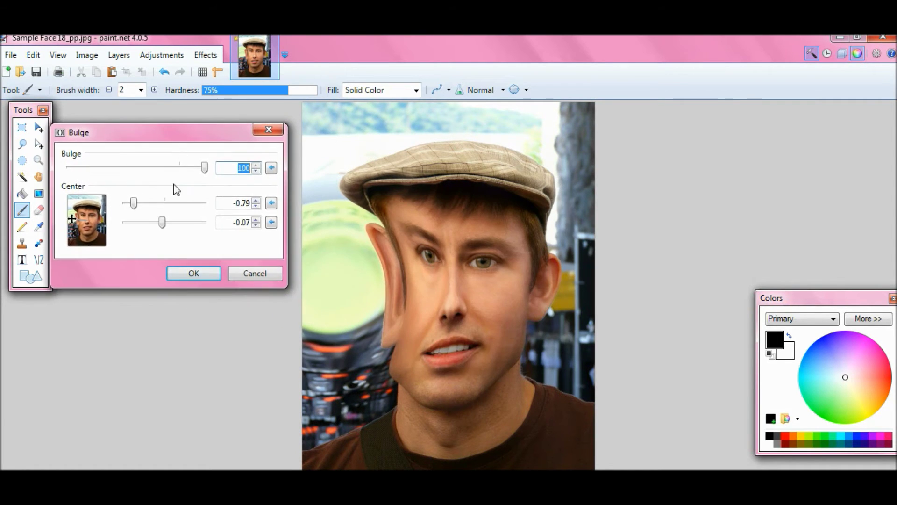
{"action": "left_click_drag", "start_coordinate": [206, 170], "coordinate": [64, 173]}
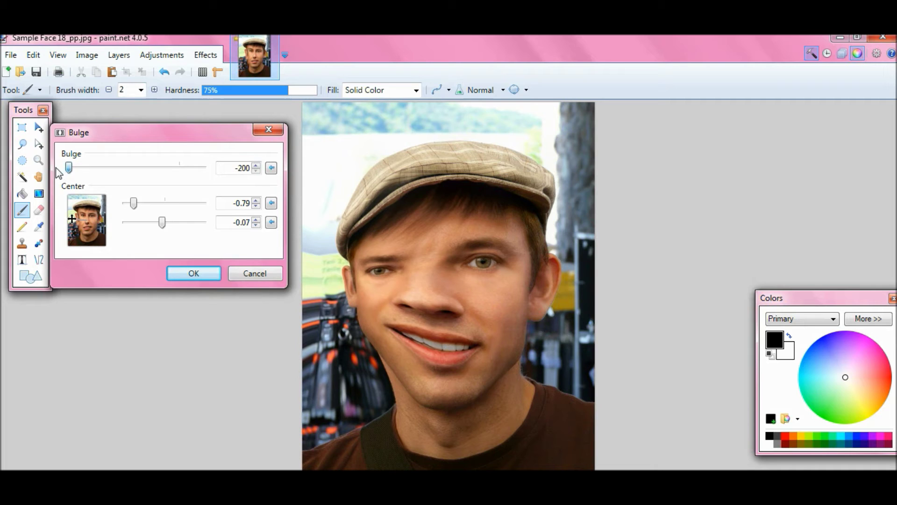
{"action": "left_click_drag", "start_coordinate": [60, 174], "coordinate": [164, 188]}
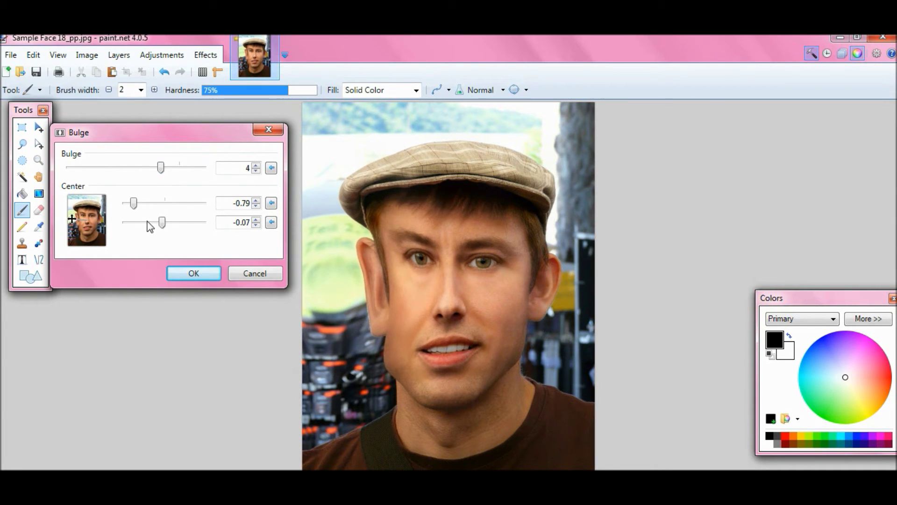
{"action": "left_click_drag", "start_coordinate": [134, 203], "coordinate": [197, 228]}
{"action": "left_click_drag", "start_coordinate": [71, 242], "coordinate": [72, 220]}
{"action": "left_click", "coordinate": [179, 275]}
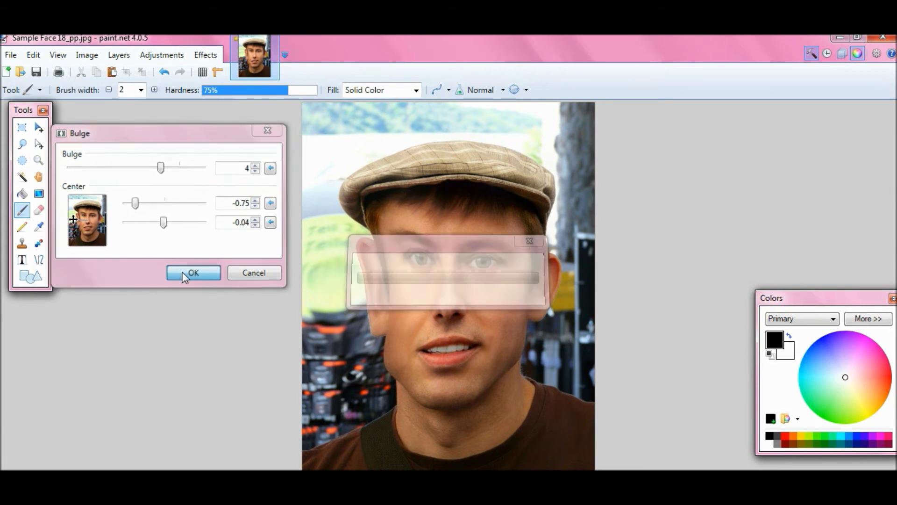
- Apply a Bulge of strength 100 centred on the photo's right edge beside the other ear at 1.00, -0.04
{"action": "left_click", "coordinate": [211, 58]}
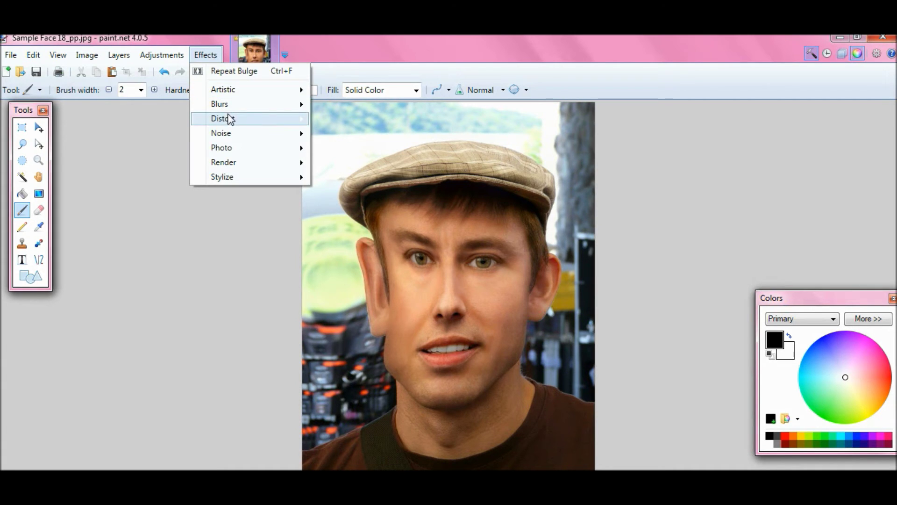
{"action": "mouse_move", "coordinate": [232, 121]}
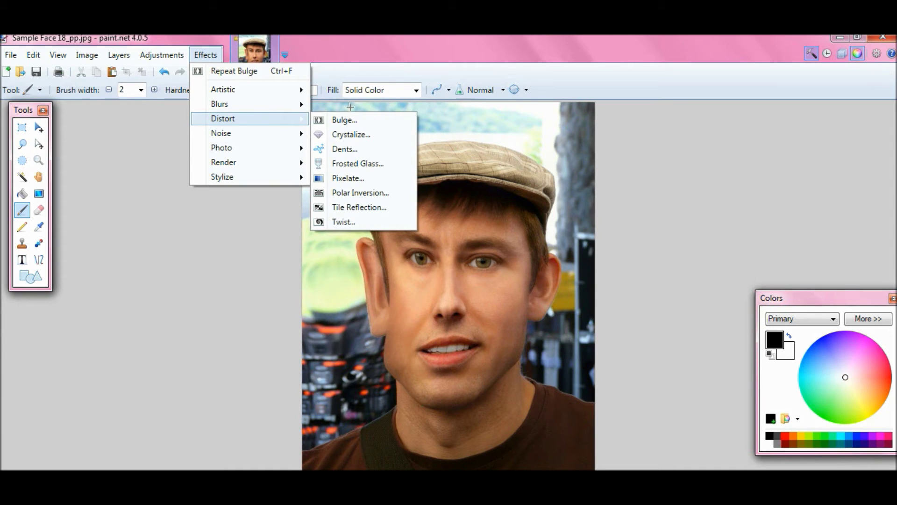
{"action": "left_click", "coordinate": [351, 121]}
{"action": "left_click_drag", "start_coordinate": [420, 195], "coordinate": [141, 154]}
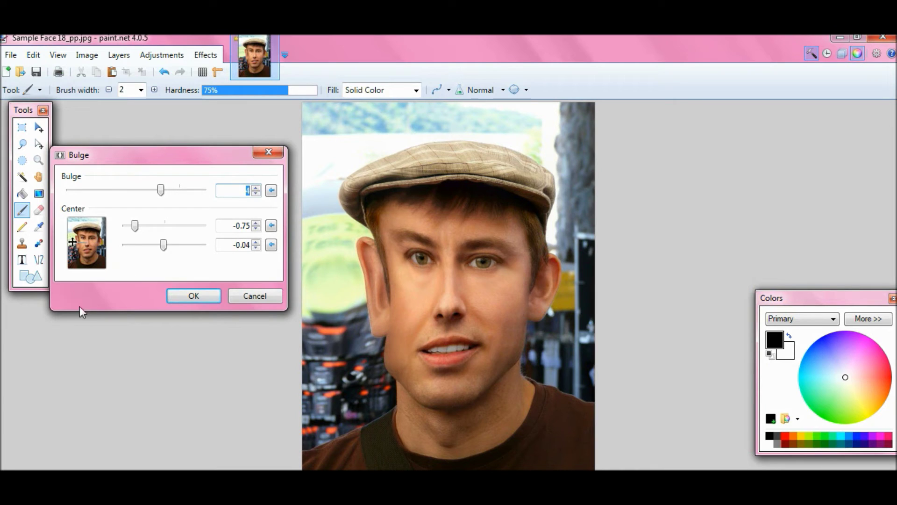
{"action": "left_click_drag", "start_coordinate": [74, 243], "coordinate": [103, 242]}
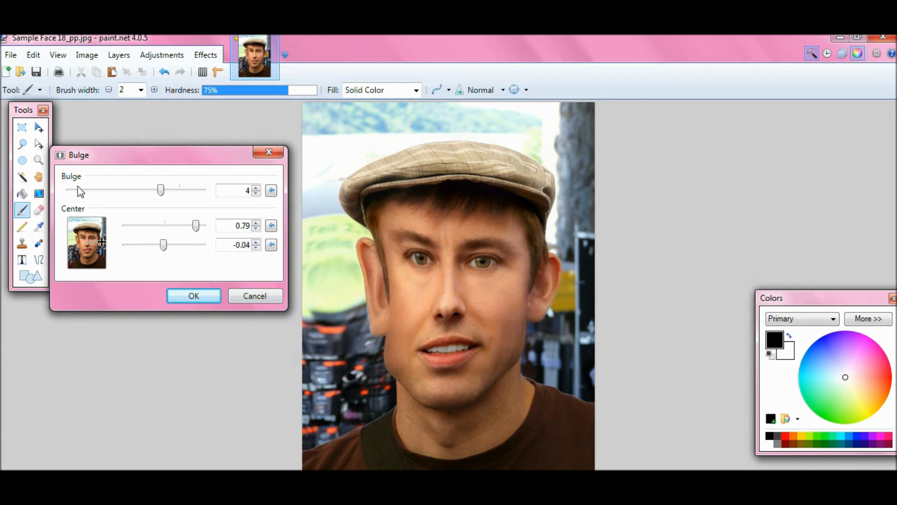
{"action": "left_click_drag", "start_coordinate": [161, 194], "coordinate": [209, 234]}
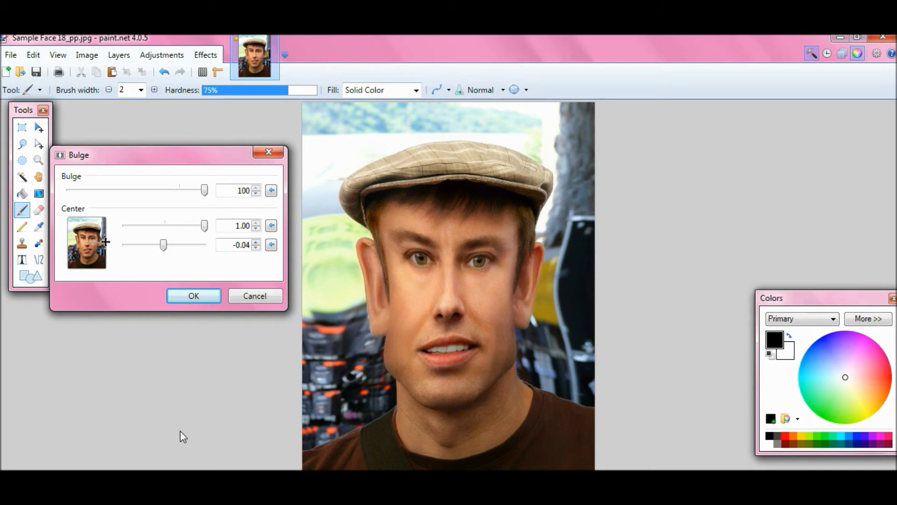
{"action": "left_click", "coordinate": [193, 298]}
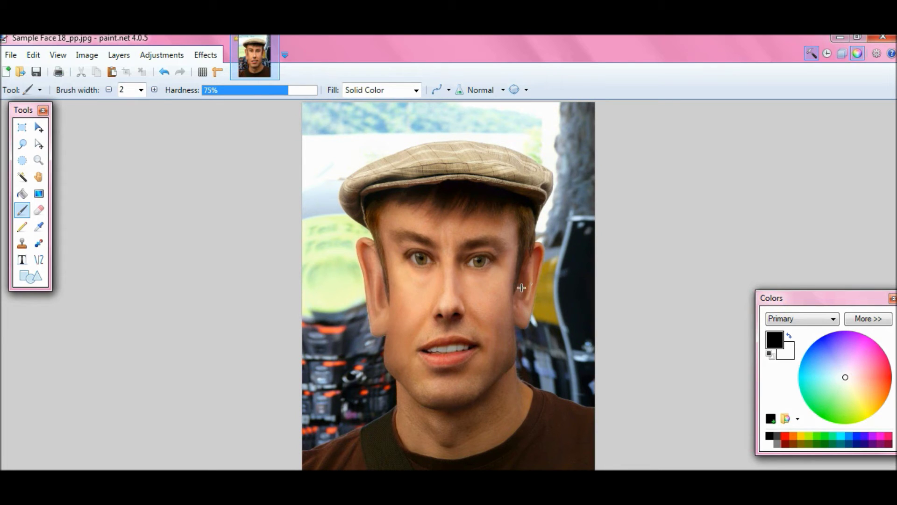
- Try another Bulge on the photo's right edge, centred at 1.00, 0.19 with strength 56
{"action": "left_click", "coordinate": [200, 58]}
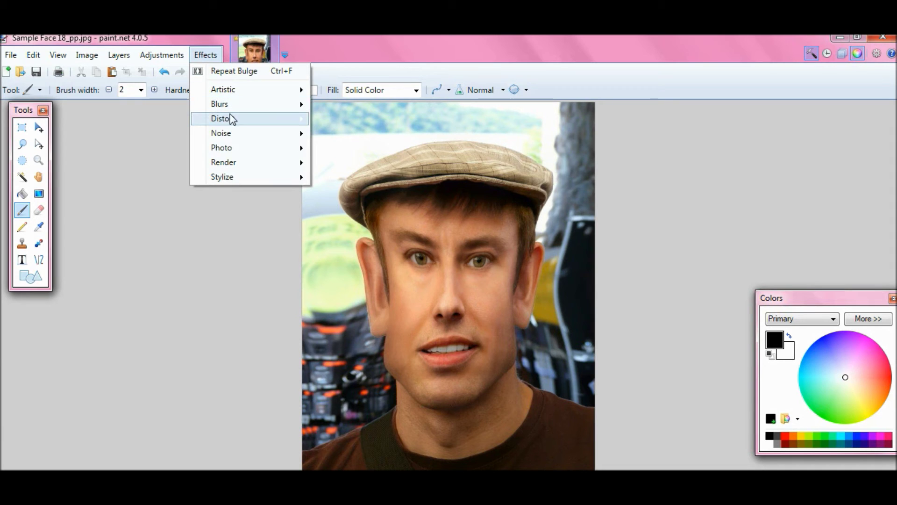
{"action": "mouse_move", "coordinate": [232, 120]}
{"action": "left_click", "coordinate": [364, 121]}
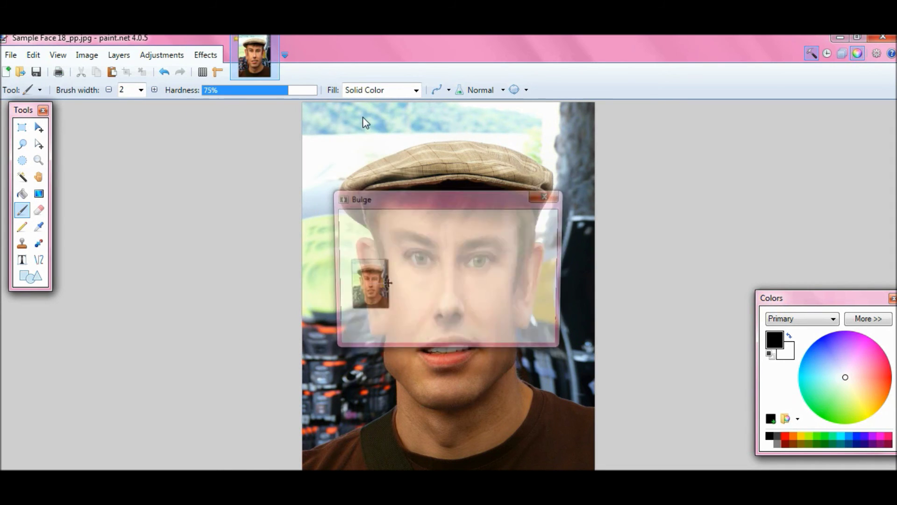
{"action": "left_click_drag", "start_coordinate": [452, 200], "coordinate": [180, 115]}
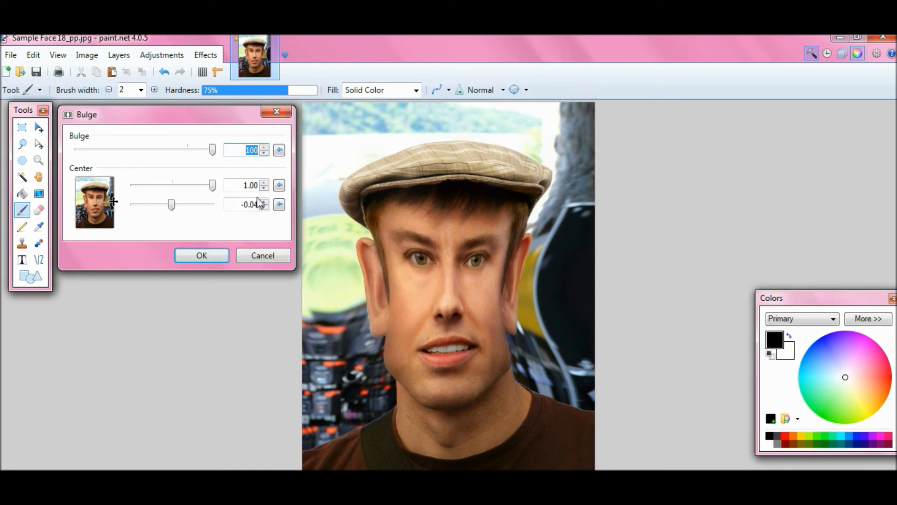
{"action": "mouse_move", "coordinate": [213, 189]}
{"action": "left_mouse_down"}
{"action": "mouse_move", "coordinate": [202, 189]}
{"action": "mouse_move", "coordinate": [217, 194]}
{"action": "left_mouse_up"}
{"action": "left_click_drag", "start_coordinate": [173, 204], "coordinate": [183, 209]}
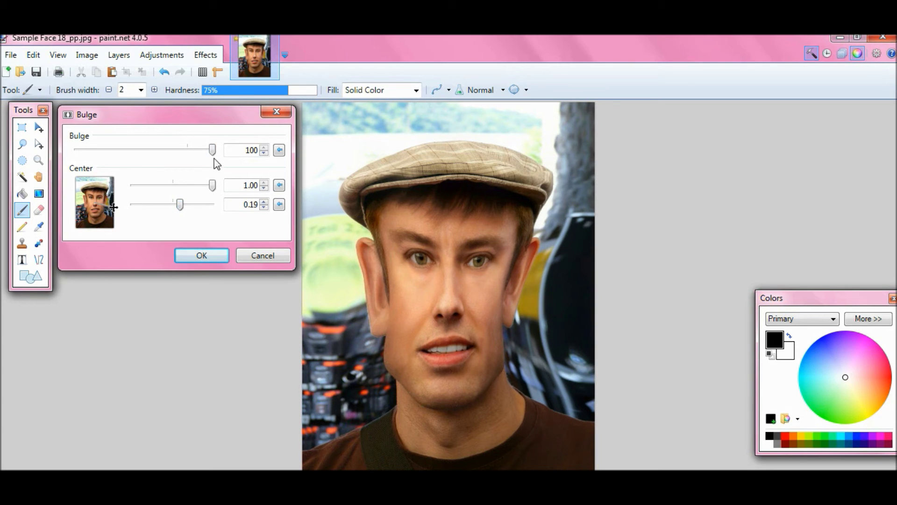
{"action": "left_click_drag", "start_coordinate": [216, 154], "coordinate": [196, 154]}
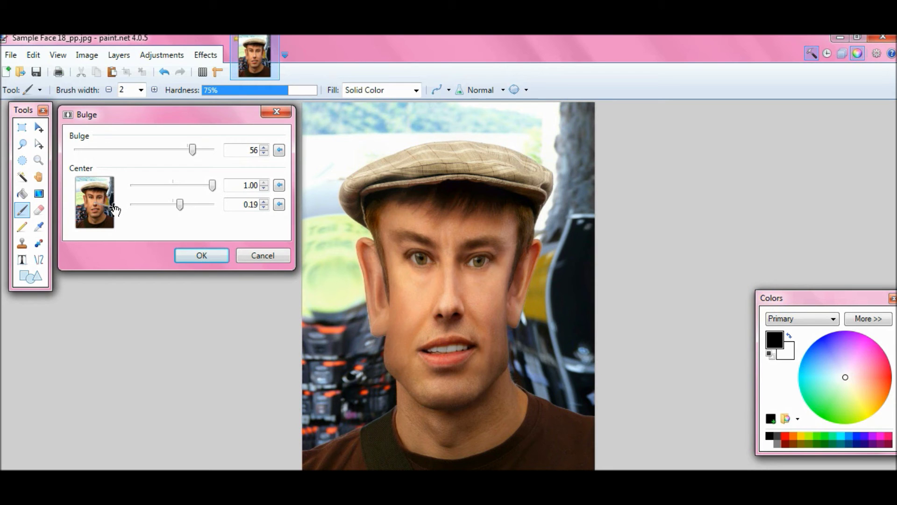
- Move the bulge centre to the forehead at -0.02, -0.38, set the strength to 100 and apply the effect
{"action": "left_click", "coordinate": [103, 202]}
{"action": "left_click_drag", "start_coordinate": [103, 202], "coordinate": [95, 194]}
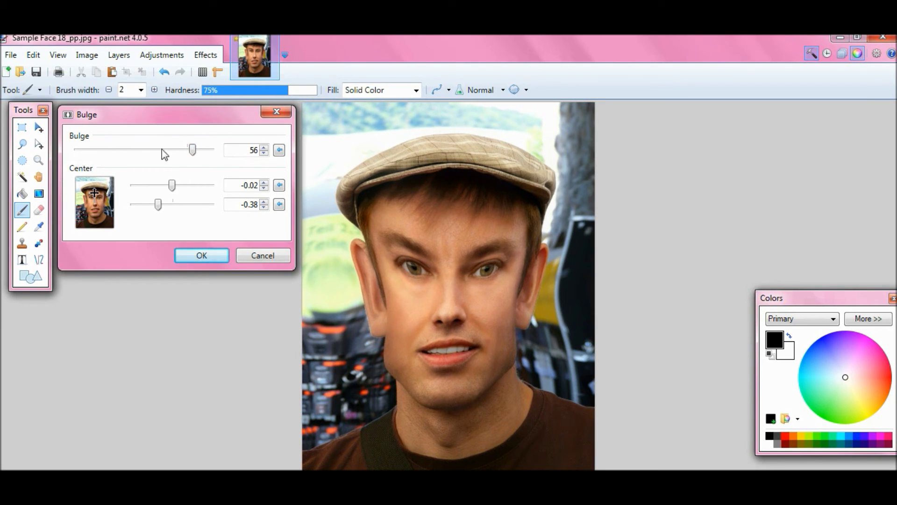
{"action": "left_click_drag", "start_coordinate": [194, 150], "coordinate": [220, 150]}
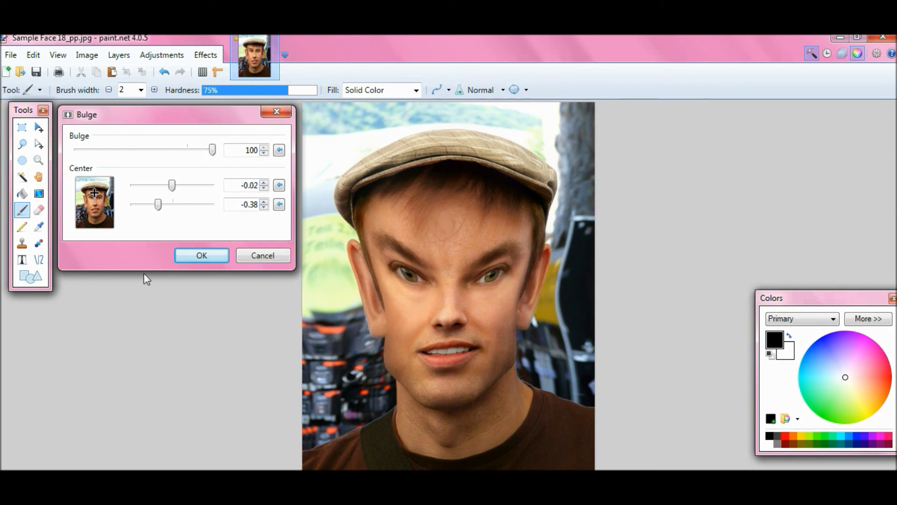
{"action": "left_click", "coordinate": [190, 254]}
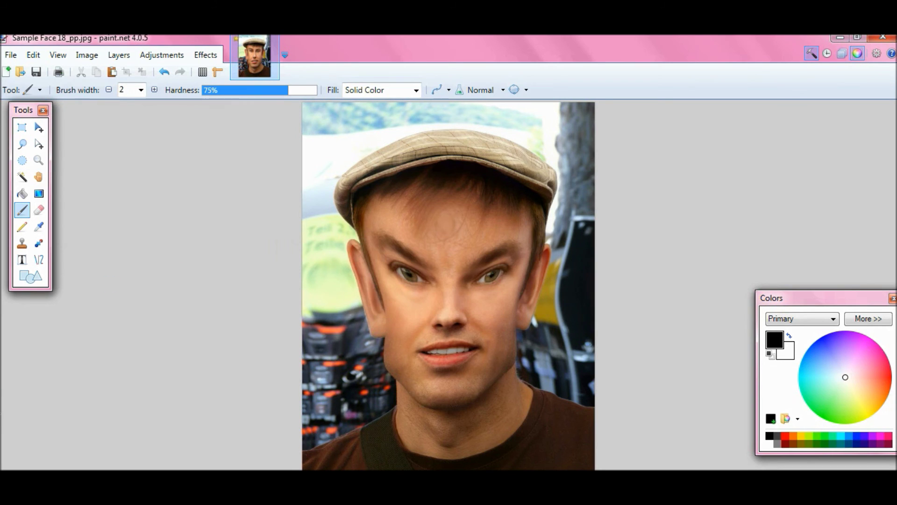
- Apply a further Bulge to the forehead at -0.02, -0.38 with the strength set to 37
{"action": "left_click", "coordinate": [212, 59]}
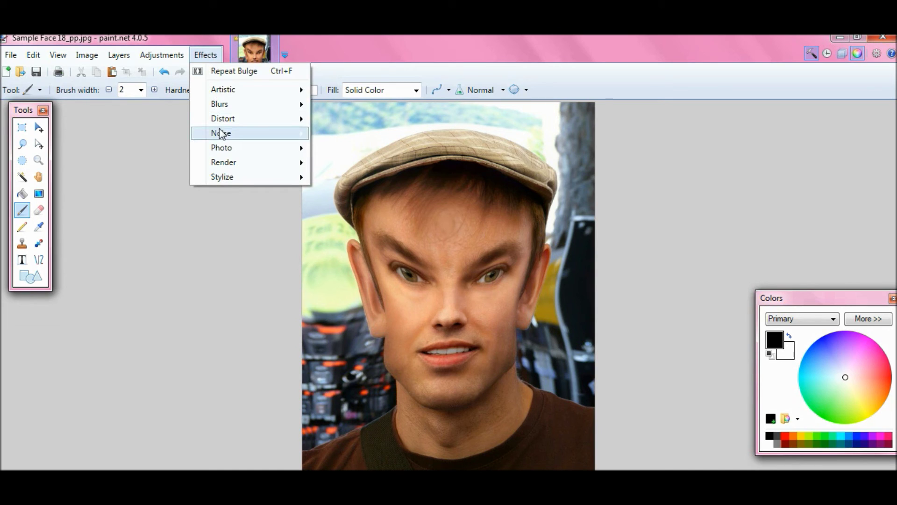
{"action": "mouse_move", "coordinate": [223, 118]}
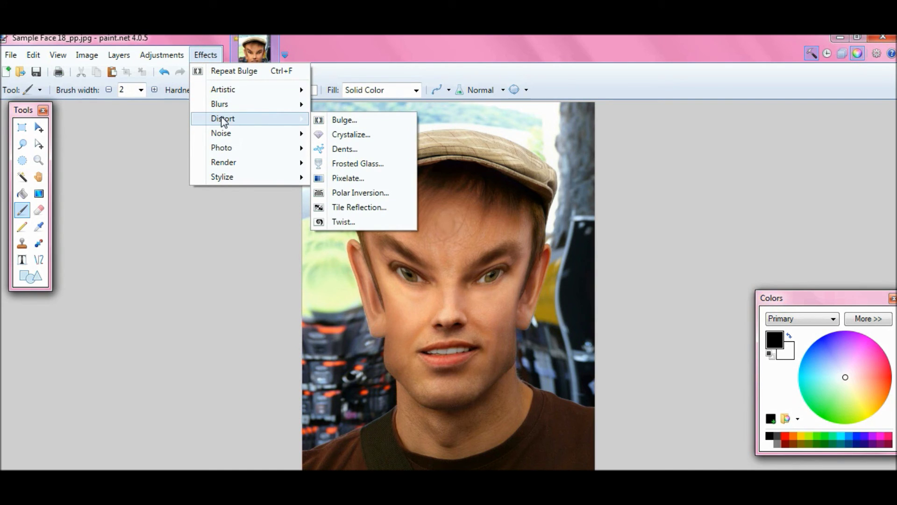
{"action": "left_click", "coordinate": [344, 120]}
{"action": "left_click_drag", "start_coordinate": [411, 194], "coordinate": [133, 124]}
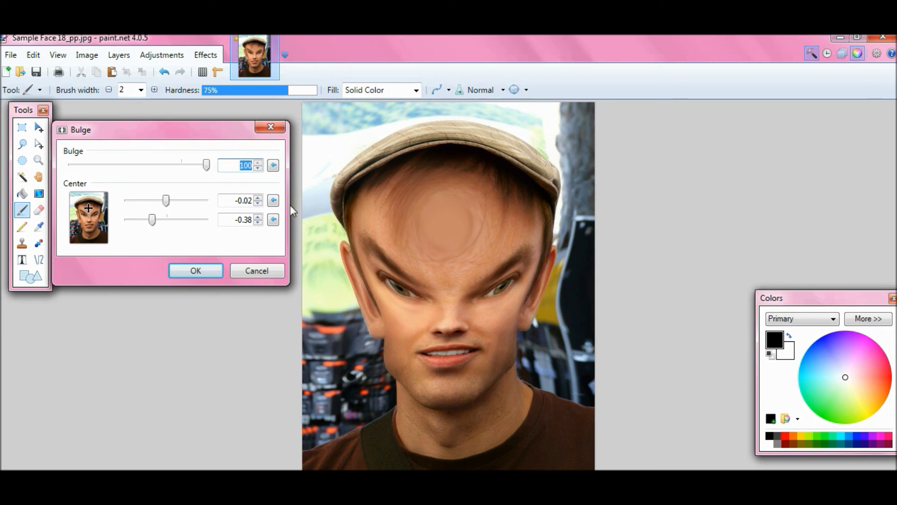
{"action": "left_click_drag", "start_coordinate": [206, 165], "coordinate": [180, 173]}
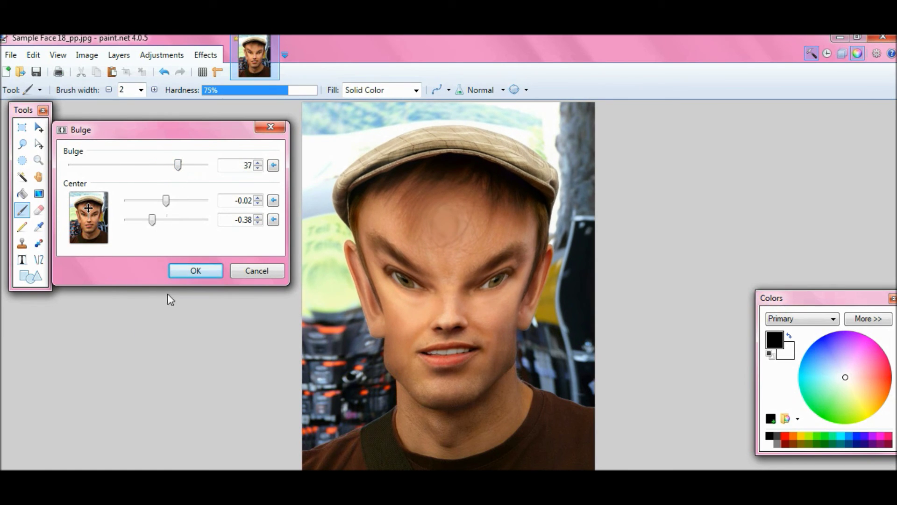
{"action": "left_click", "coordinate": [186, 271]}
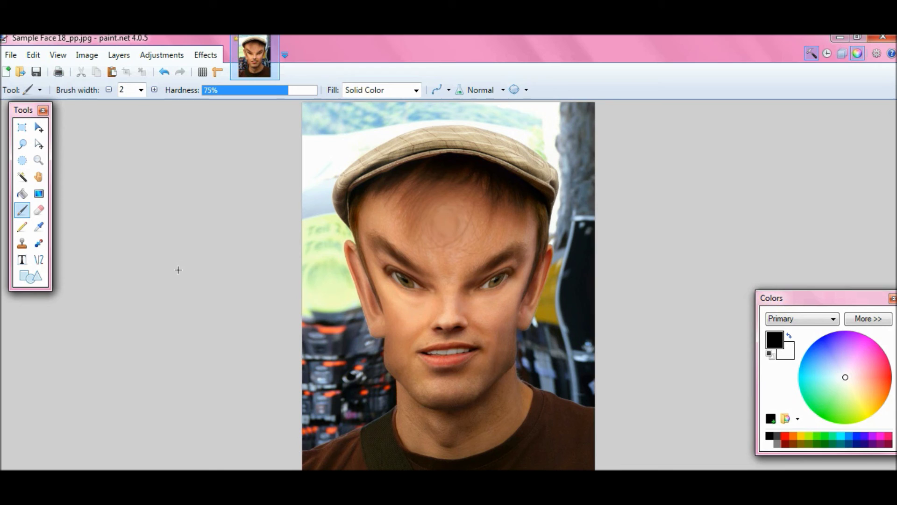
- Start another Bulge with strength -10 and centre it on the nose at -0.05, 0.14
{"action": "left_click", "coordinate": [207, 55]}
{"action": "mouse_move", "coordinate": [213, 120]}
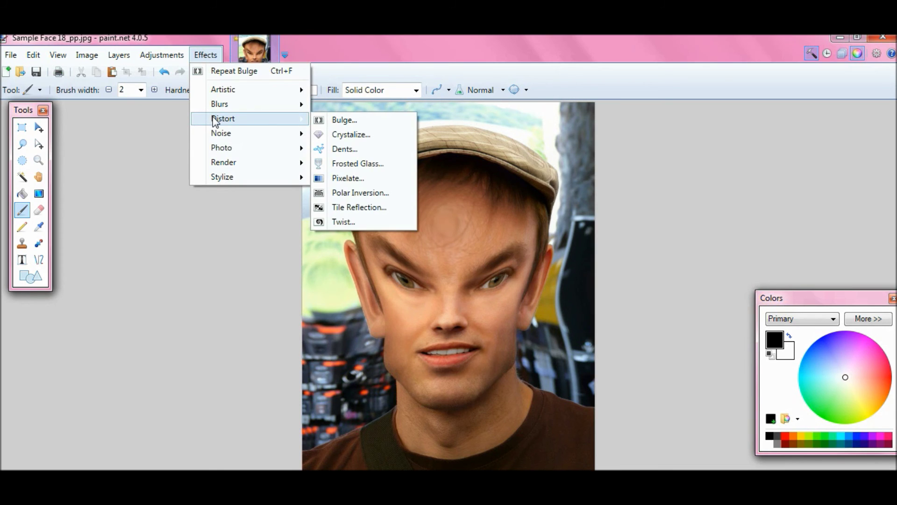
{"action": "left_click", "coordinate": [338, 119]}
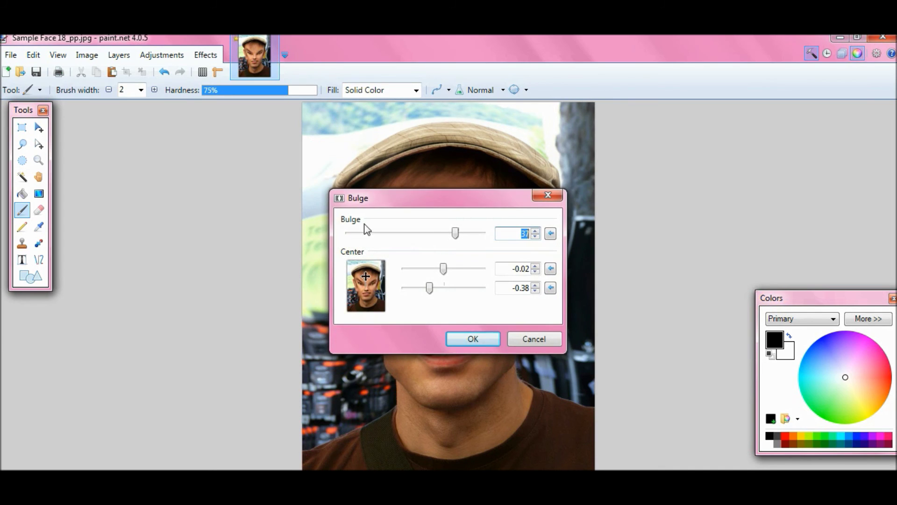
{"action": "left_click_drag", "start_coordinate": [491, 198], "coordinate": [199, 113]}
{"action": "left_click_drag", "start_coordinate": [160, 148], "coordinate": [140, 149]}
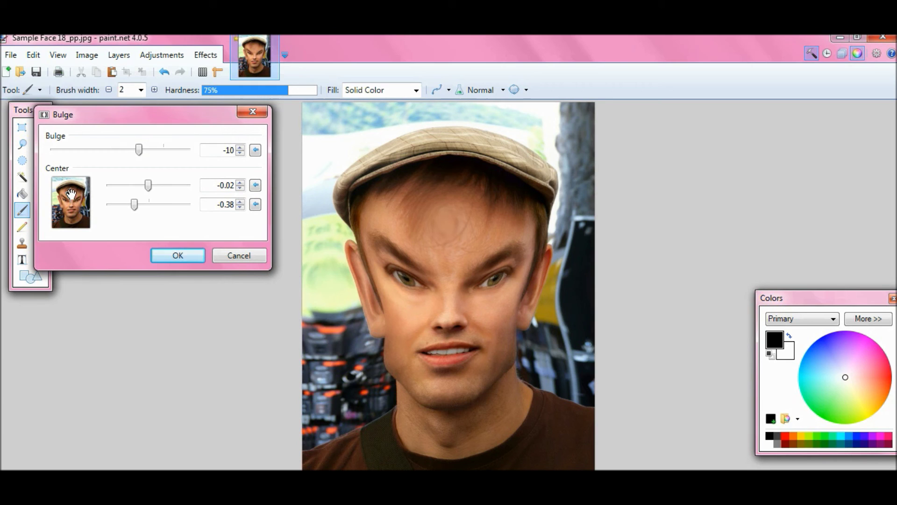
{"action": "left_click_drag", "start_coordinate": [71, 195], "coordinate": [71, 207]}
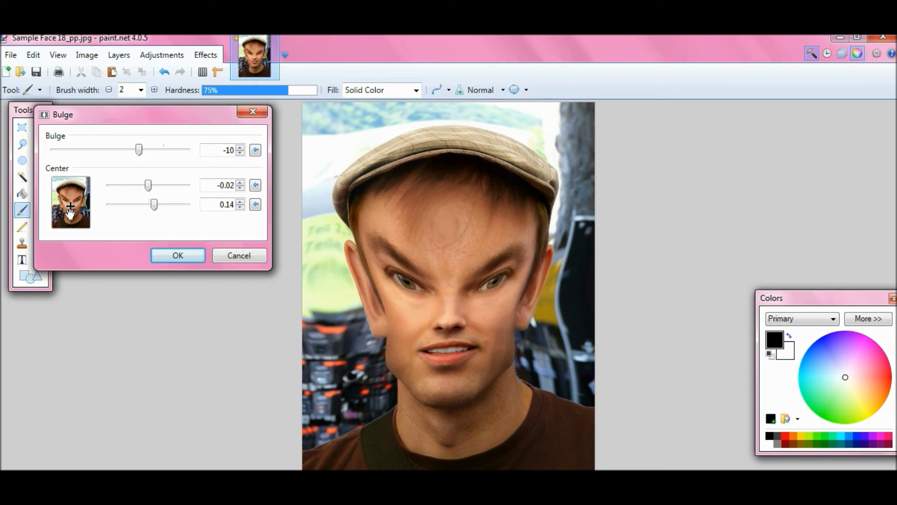
{"action": "mouse_move", "coordinate": [148, 187]}
{"action": "left_mouse_down"}
{"action": "mouse_move", "coordinate": [125, 185]}
{"action": "mouse_move", "coordinate": [145, 186]}
{"action": "left_mouse_up"}
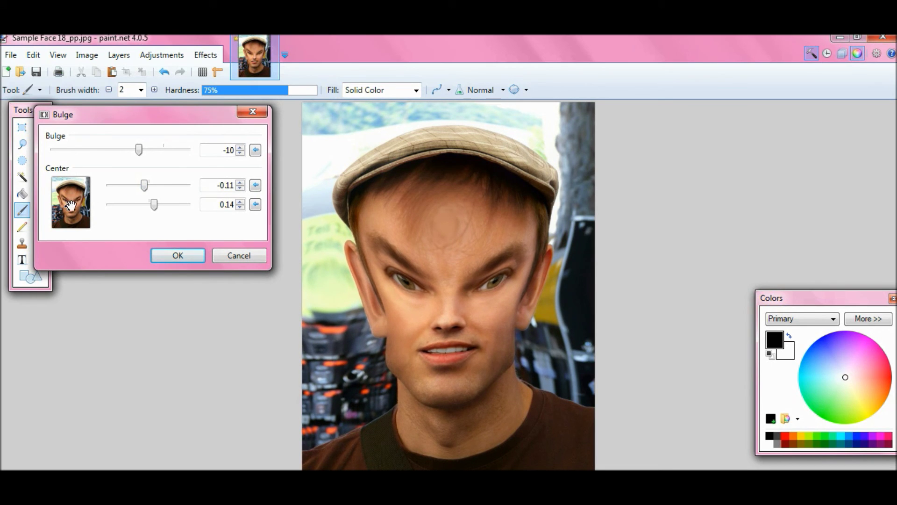
{"action": "left_click", "coordinate": [72, 206]}
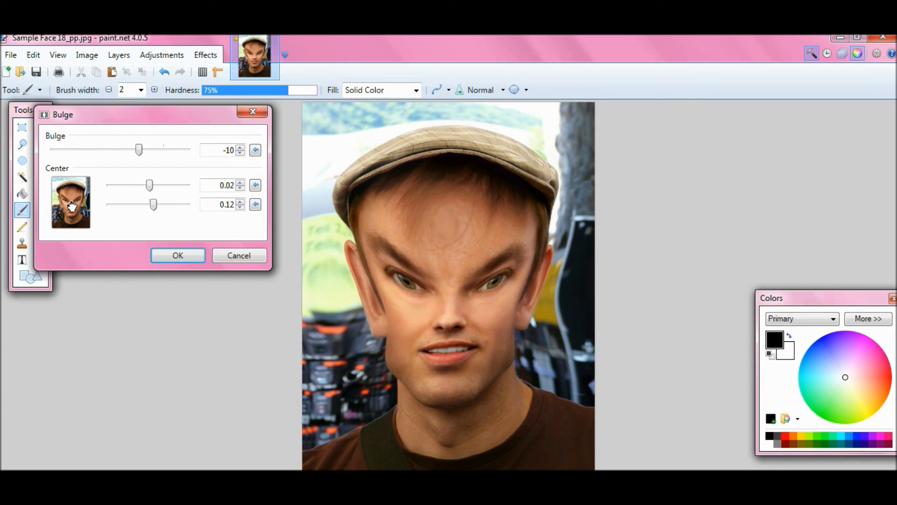
{"action": "left_click", "coordinate": [71, 207]}
{"action": "left_click", "coordinate": [70, 206]}
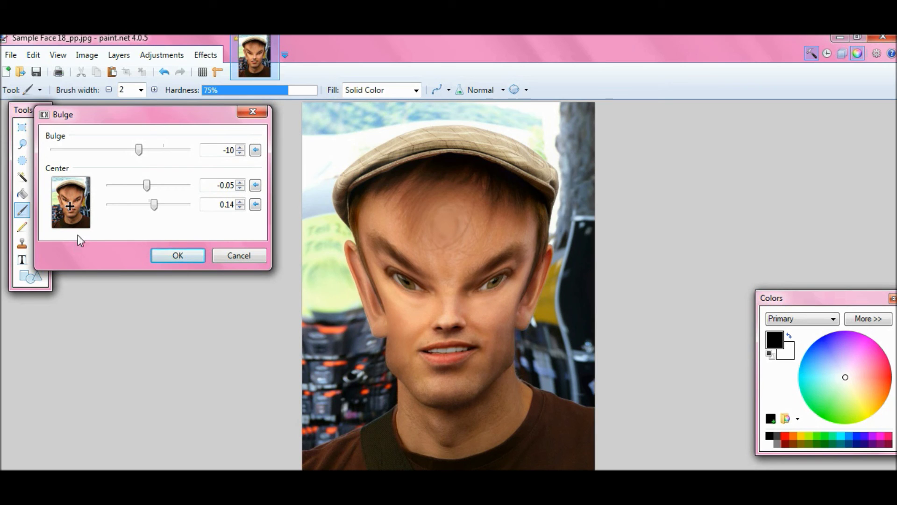
- Set the Bulge strength to 100, move its centre to the bridge of the nose at -0.02, -0.01 and apply the effect
{"action": "left_click_drag", "start_coordinate": [138, 148], "coordinate": [190, 158]}
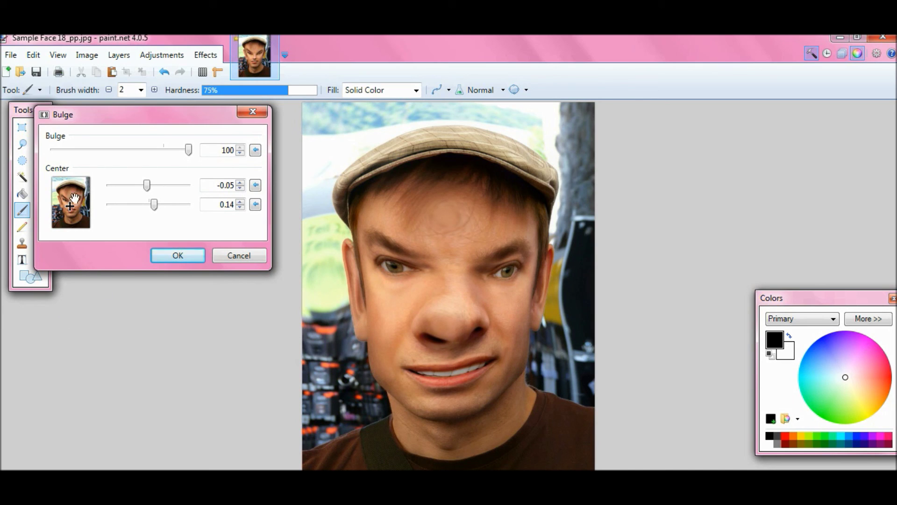
{"action": "left_click_drag", "start_coordinate": [72, 206], "coordinate": [71, 202]}
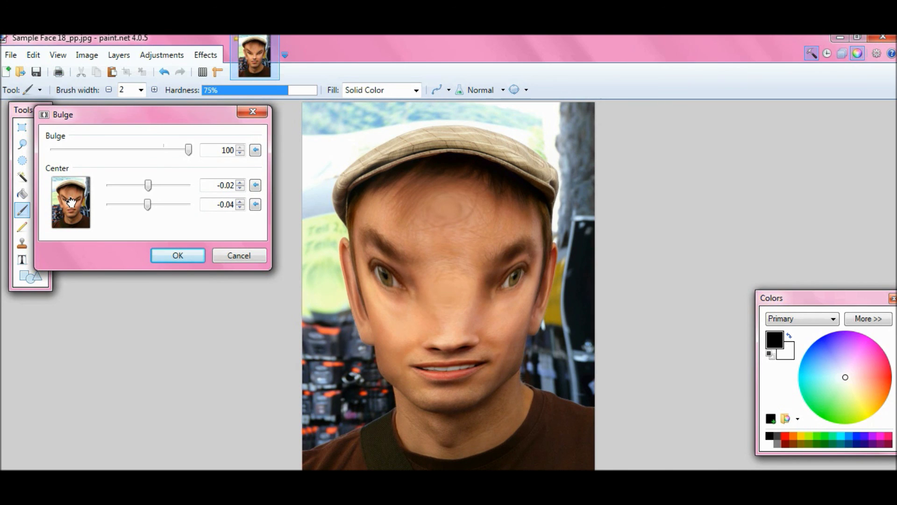
{"action": "left_click_drag", "start_coordinate": [71, 202], "coordinate": [71, 204]}
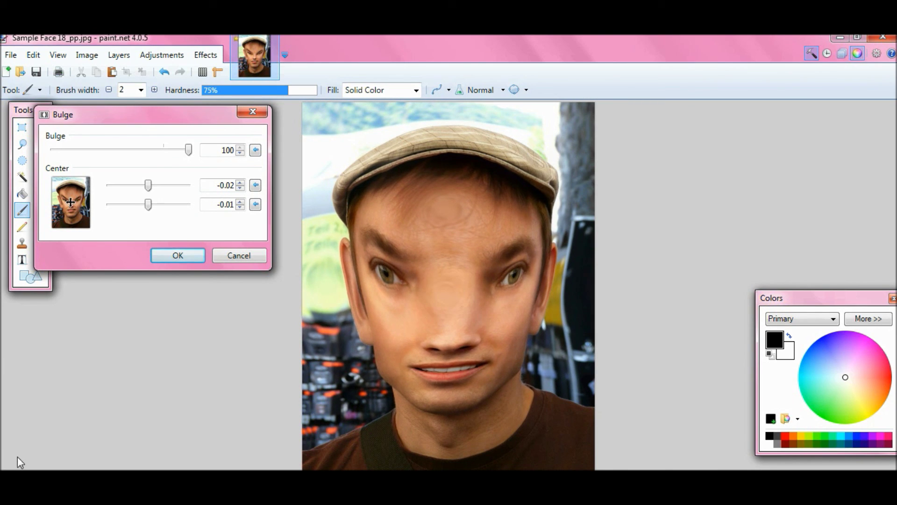
{"action": "left_click", "coordinate": [167, 254]}
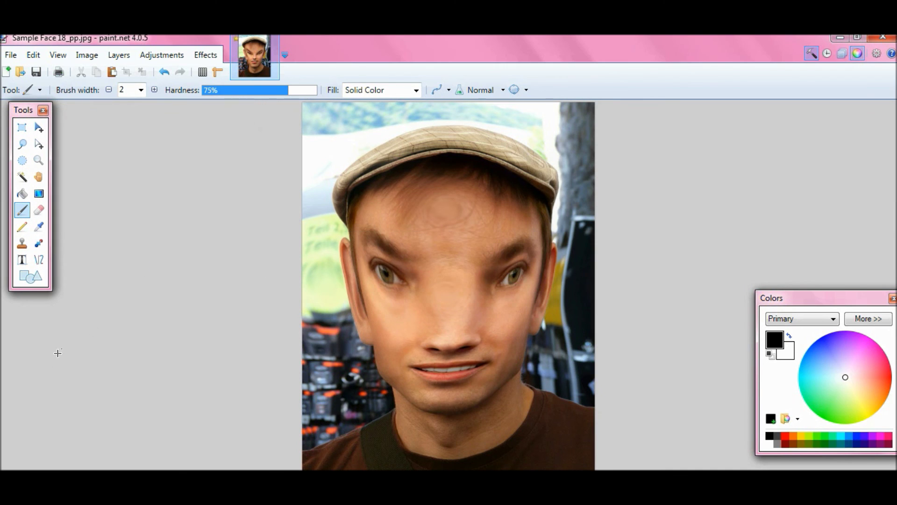